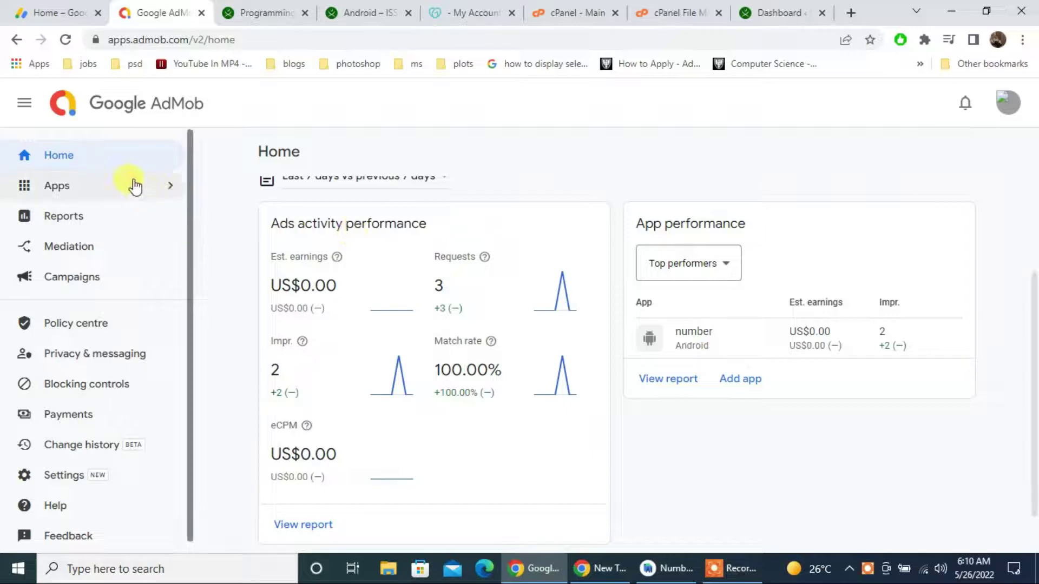
Open the list of all AdMob apps and bring up the app-ads.txt setup instructions, noting the required file name
left_click(169, 194)
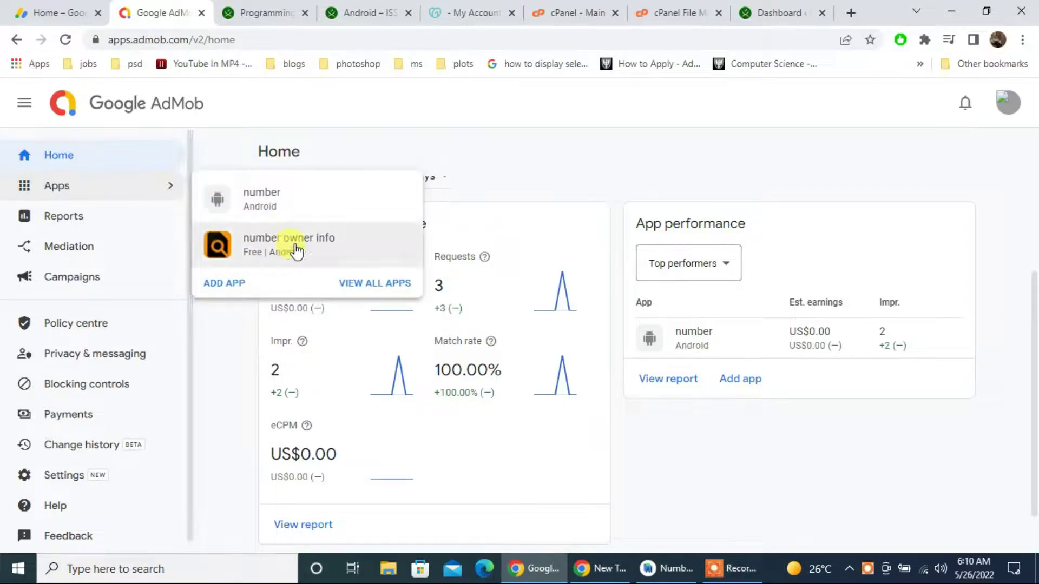
left_click(356, 289)
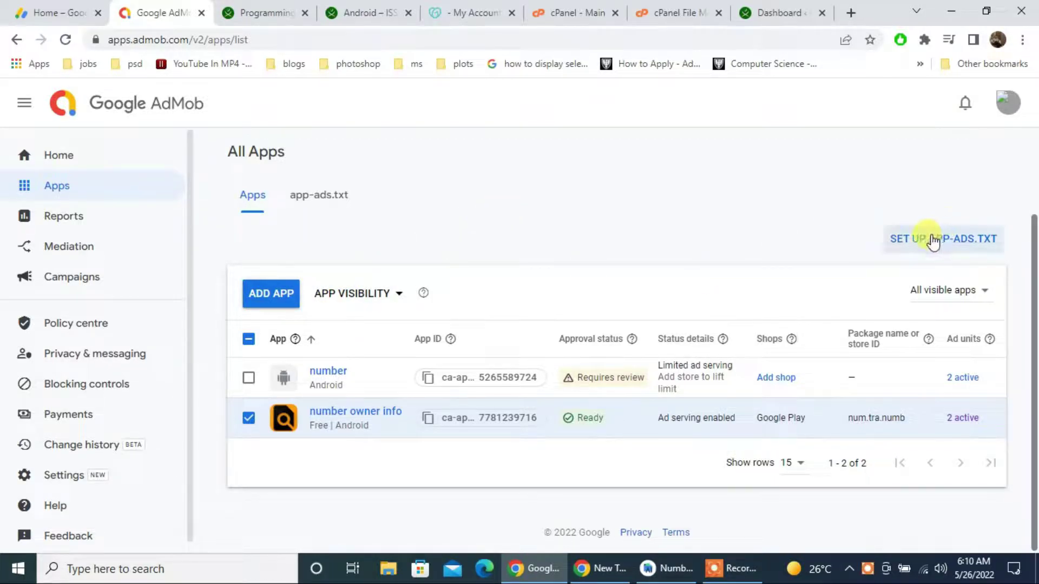
left_click(933, 241)
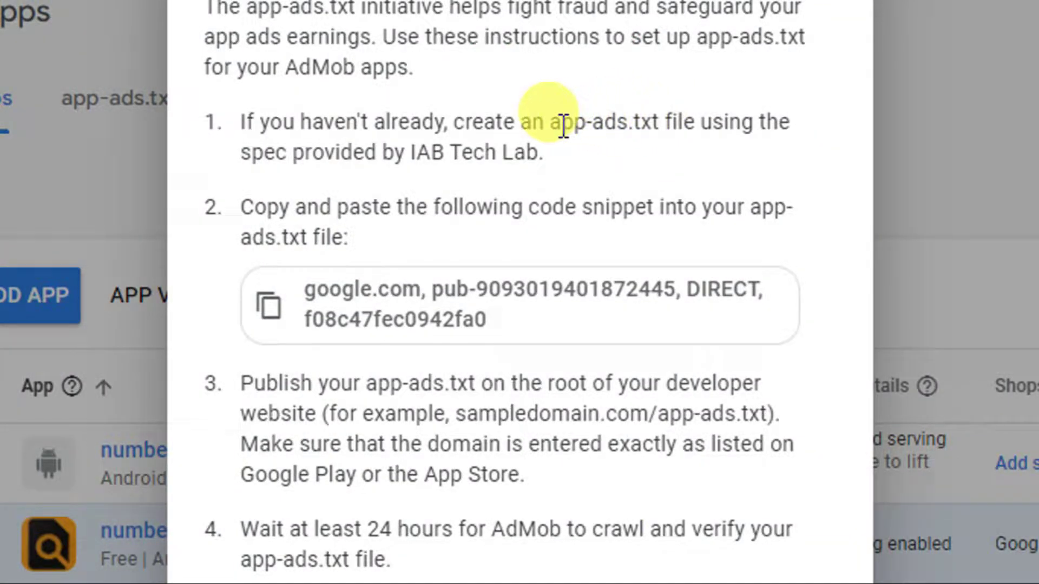
left_click_drag(554, 126, 661, 116)
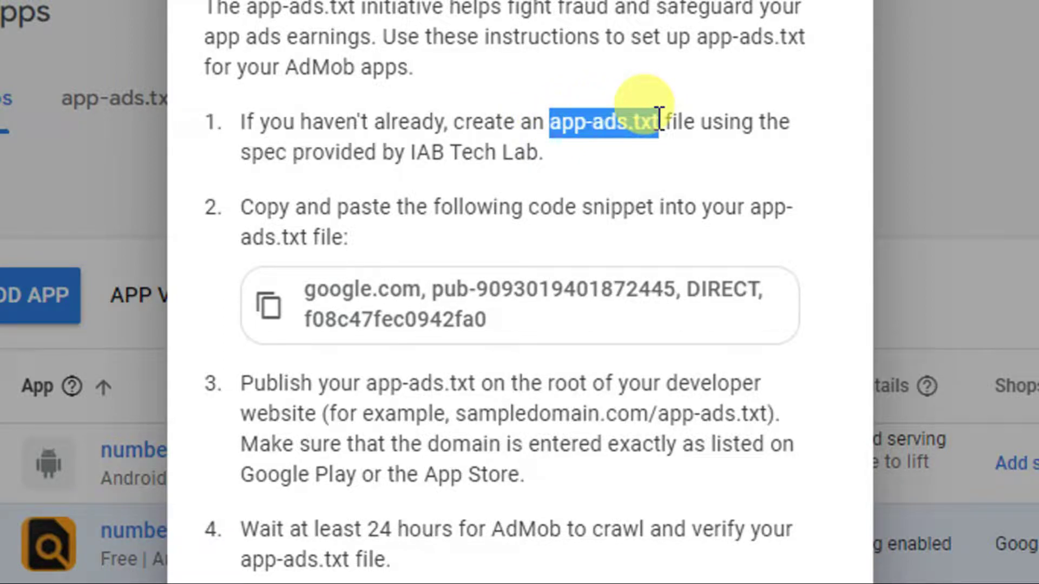
left_click(587, 144)
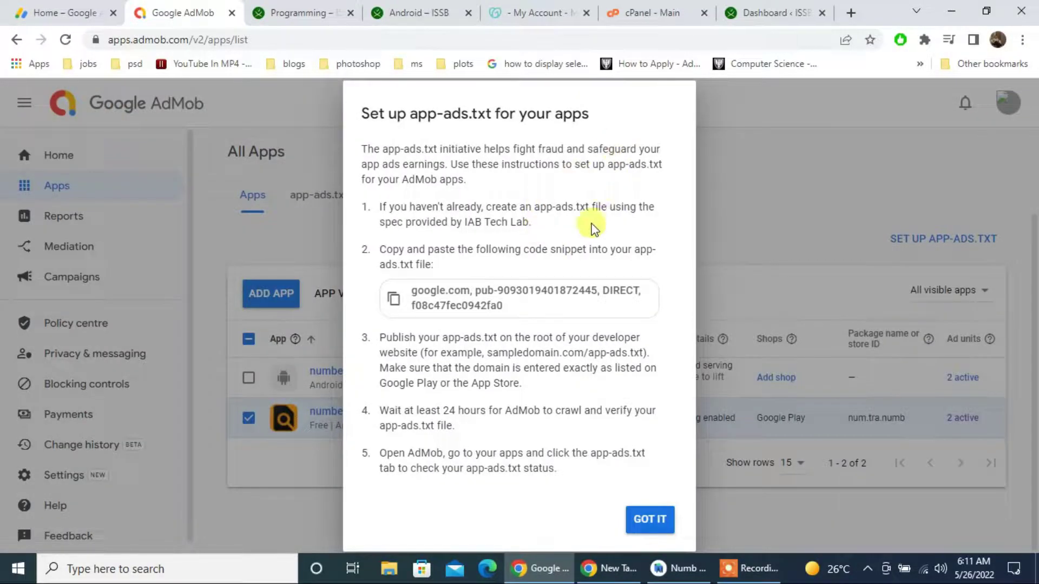
Switch to cPanel, open its File Manager and browse to the files inside the public_html folder
left_click(670, 7)
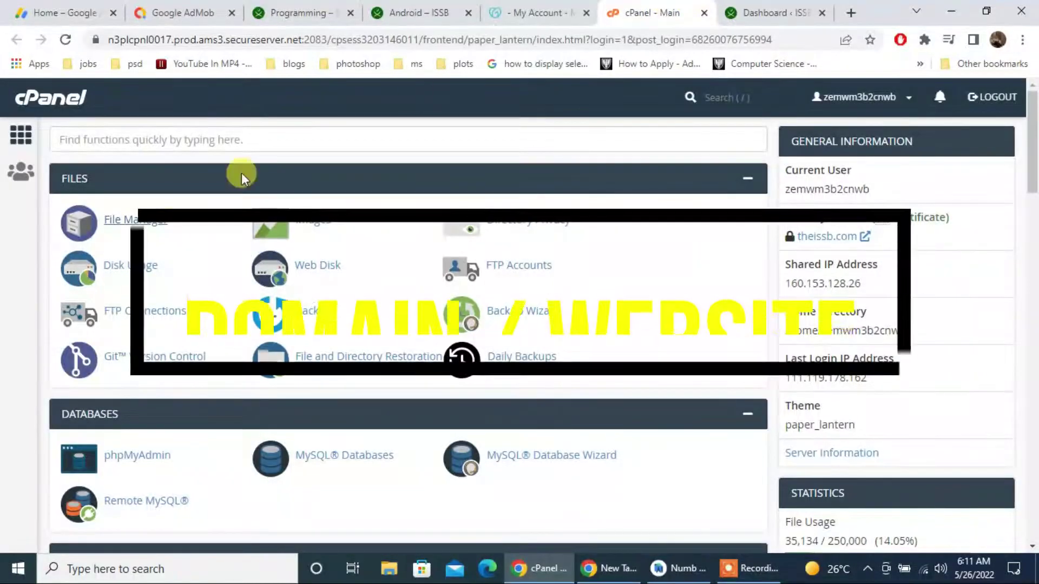
left_click(130, 216)
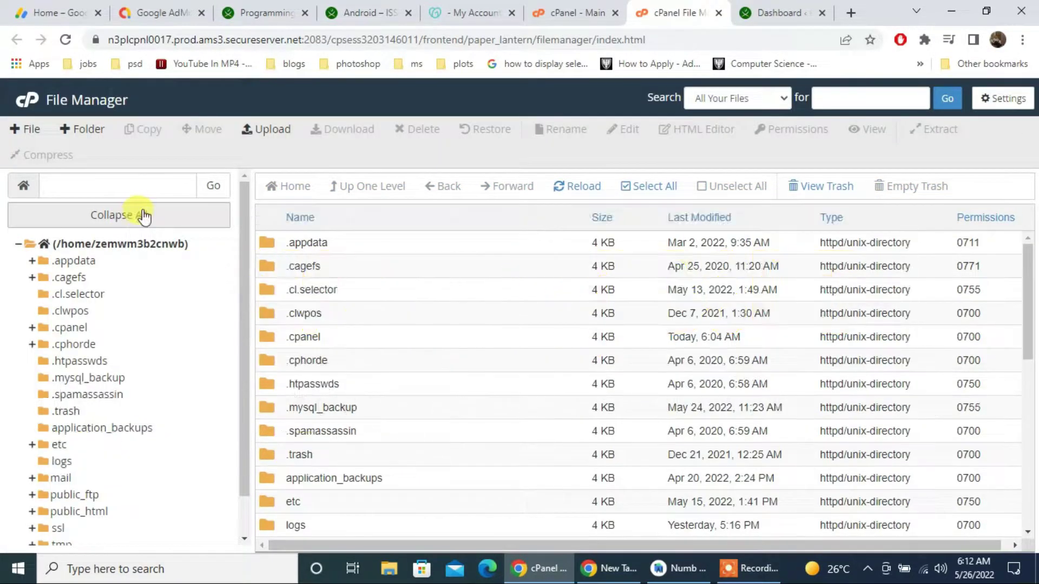
scroll(244, 240, "down", 1)
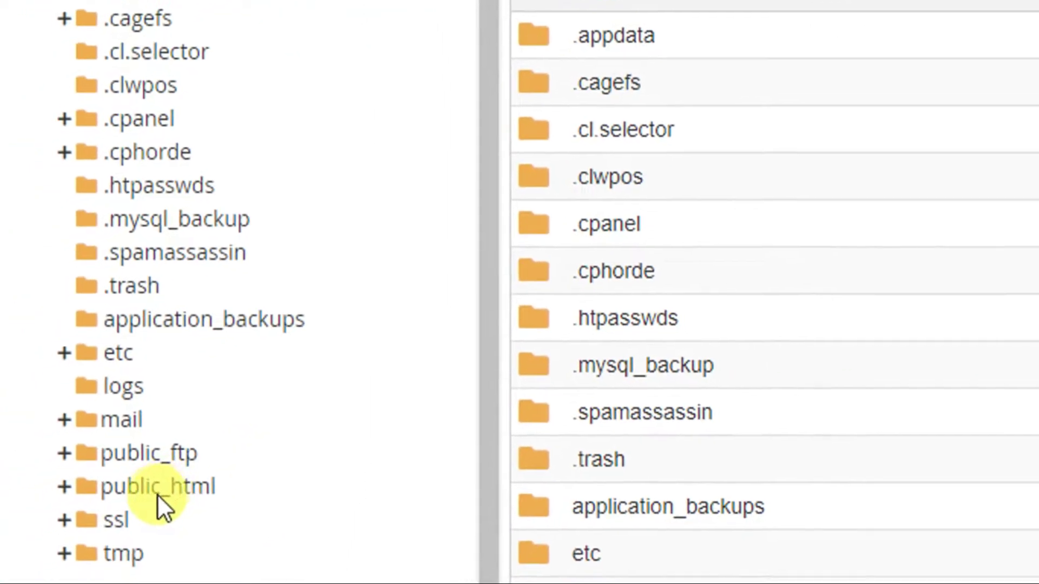
left_click(145, 486)
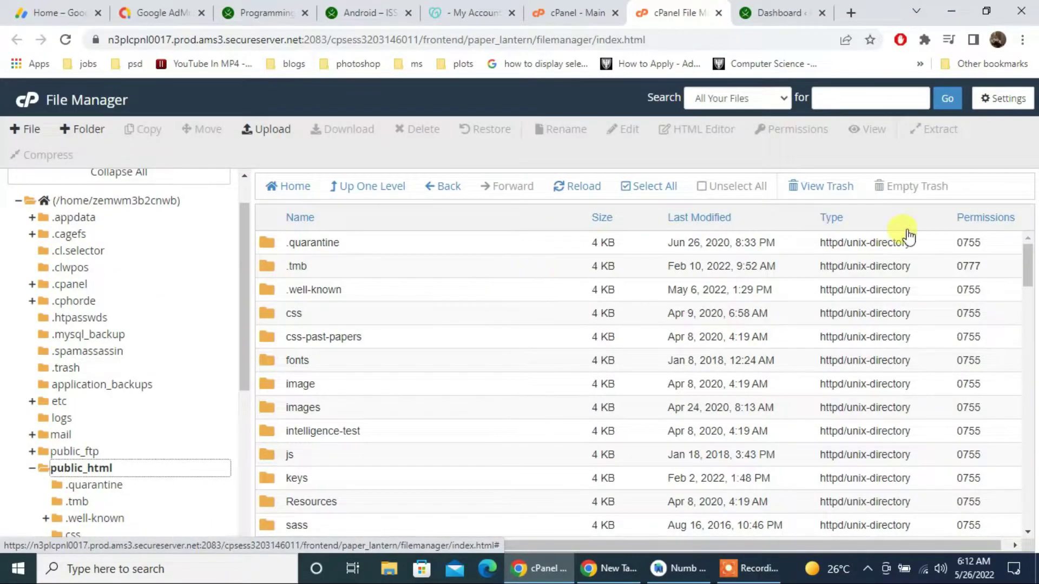
left_click_drag(1028, 273, 1028, 325)
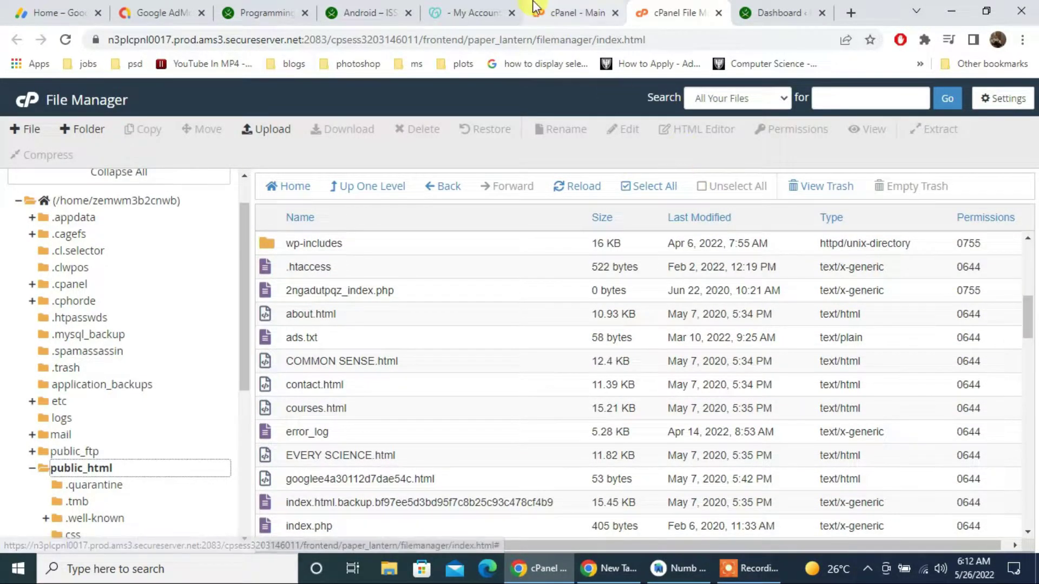
Switch back to AdMob and copy the file name app-ads.txt from the first setup instruction
left_click(157, 7)
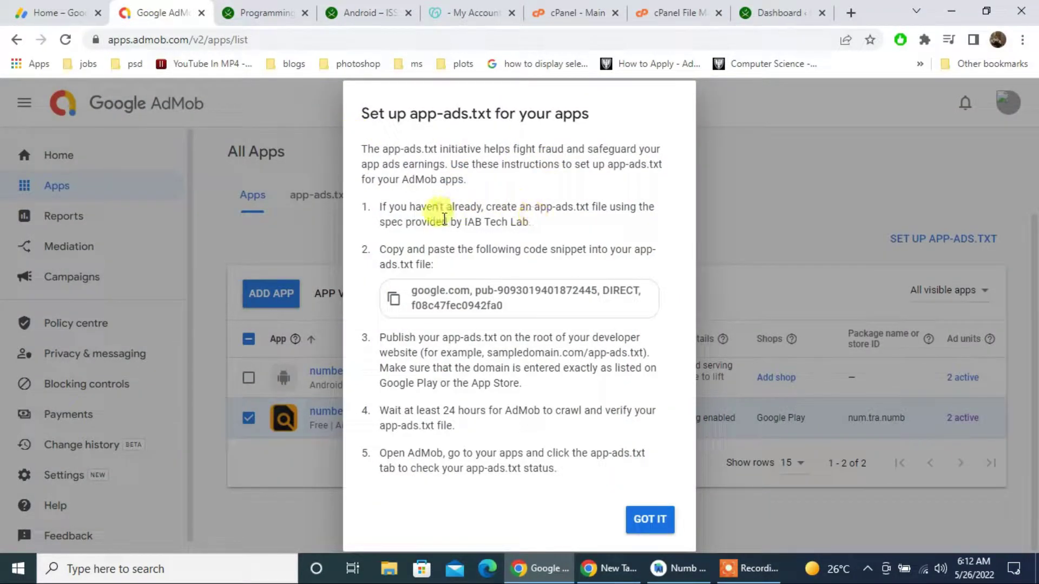
left_click_drag(410, 207, 585, 203)
left_click(499, 203)
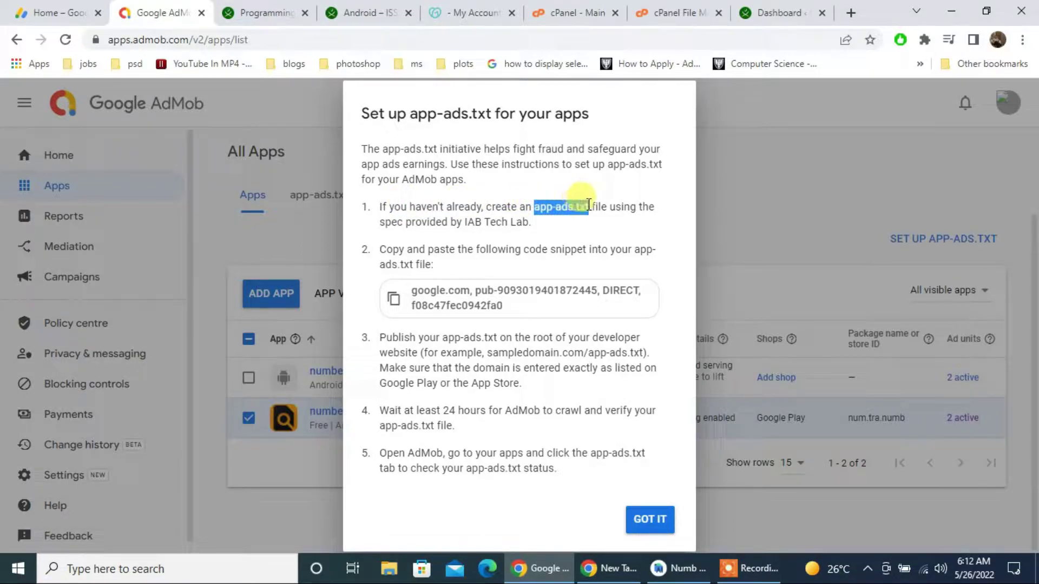
right_click(574, 213)
left_click(589, 223)
Return to the cPanel File Manager and create a new file named app-ads.txt in /public_html
left_click(574, 6)
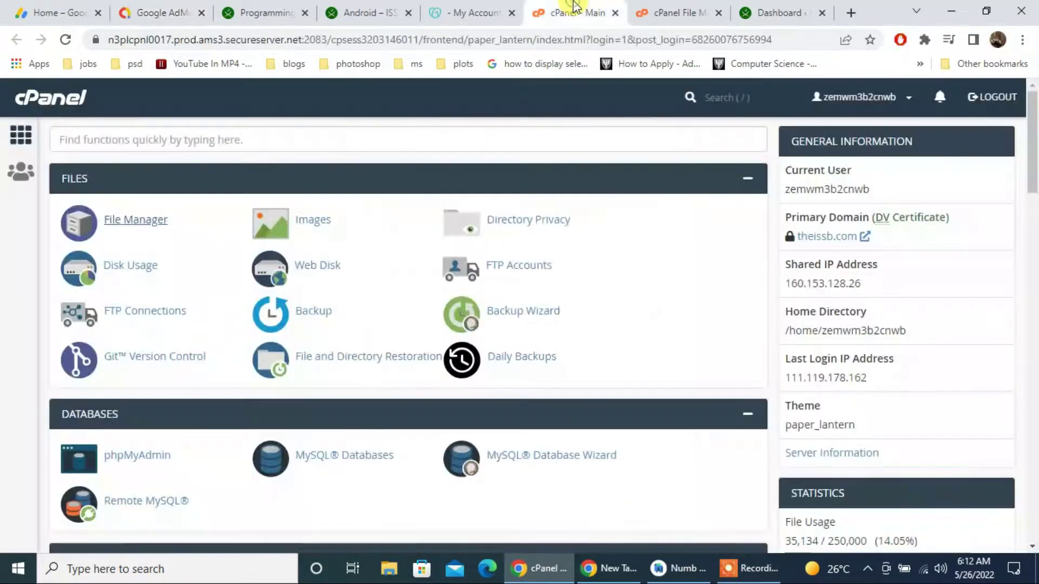
left_click(674, 12)
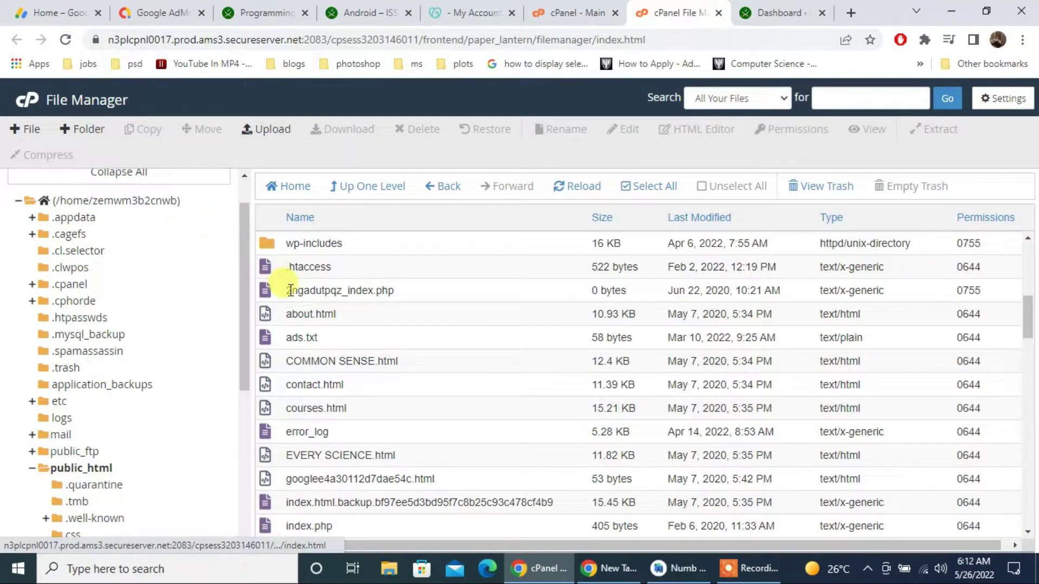
left_click(28, 130)
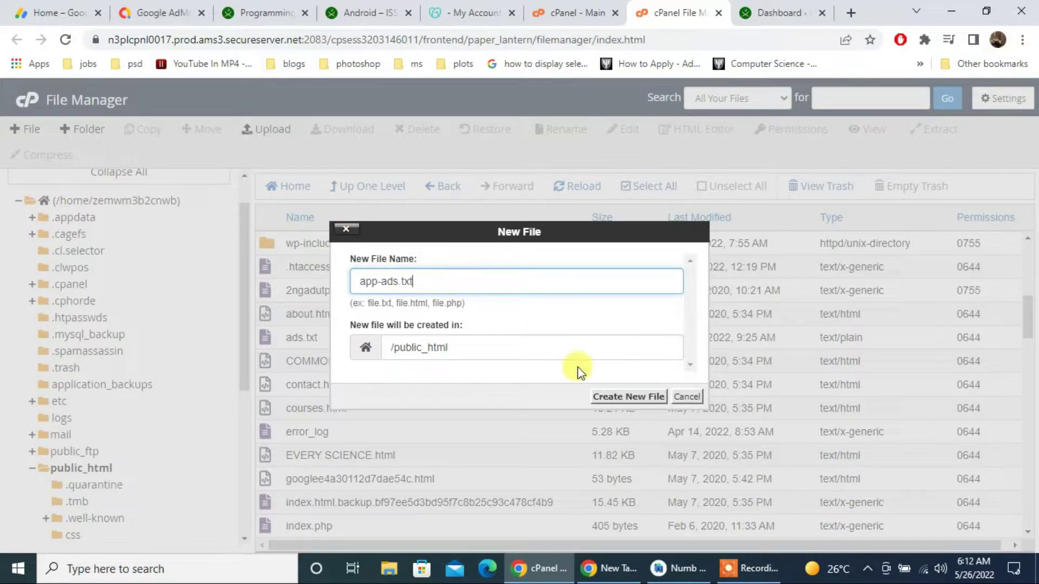
left_click(607, 399)
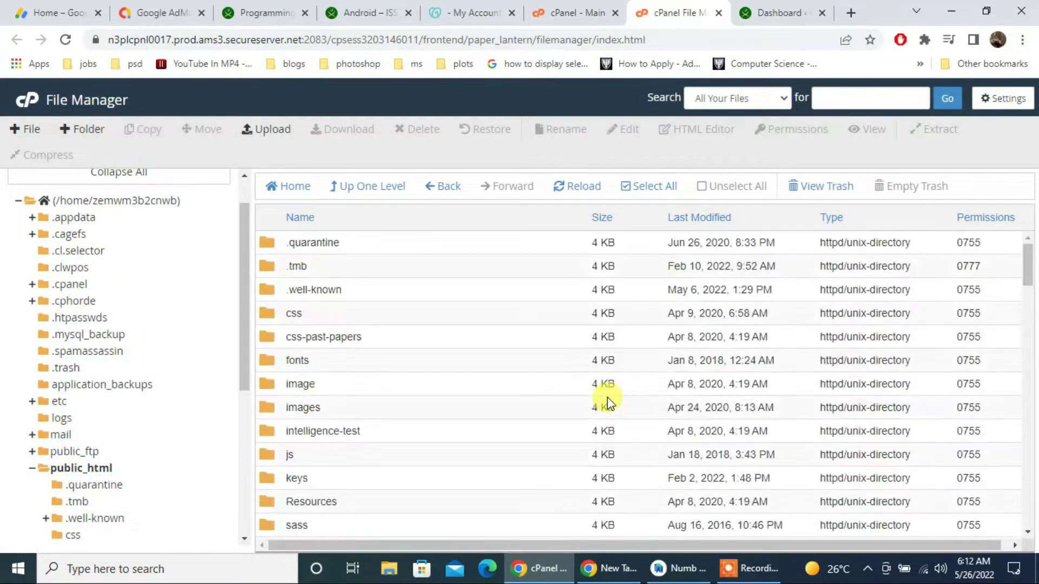
Locate app-ads.txt in public_html and open it in the file editor, accepting the encoding dialog
left_click_drag(1028, 263, 1028, 330)
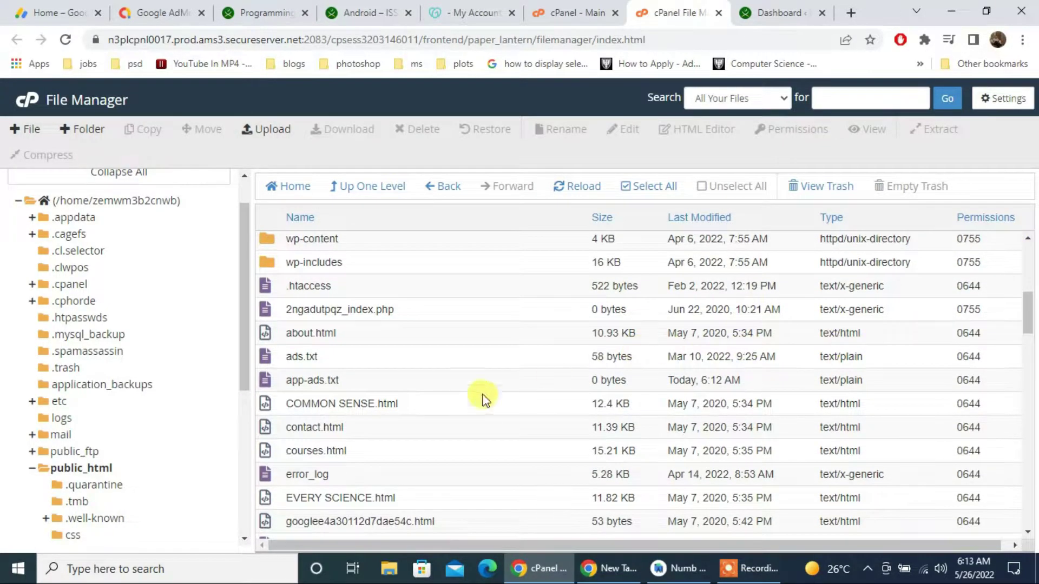
double_click(266, 389)
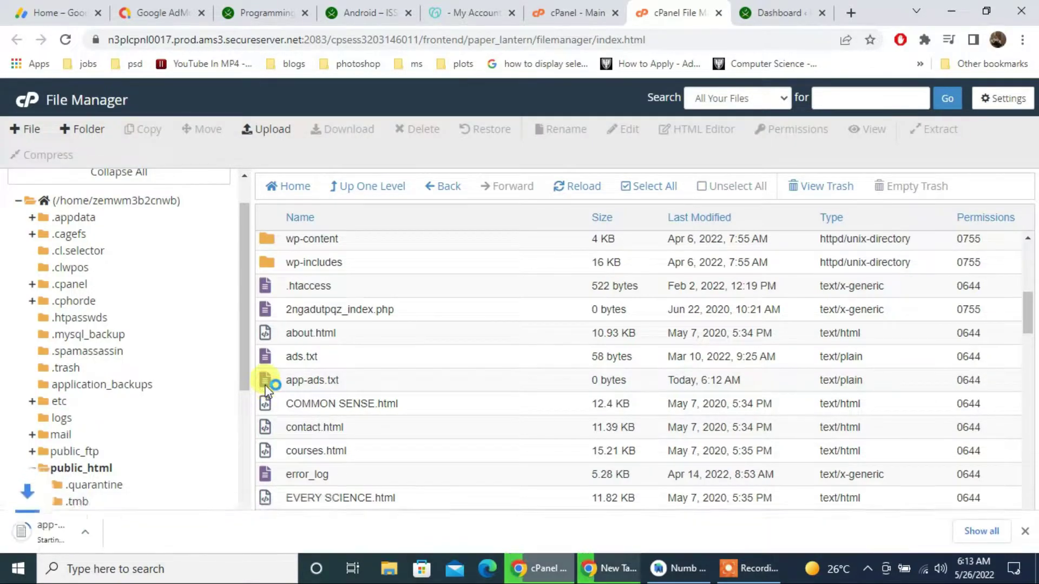
left_click(297, 380)
right_click(295, 382)
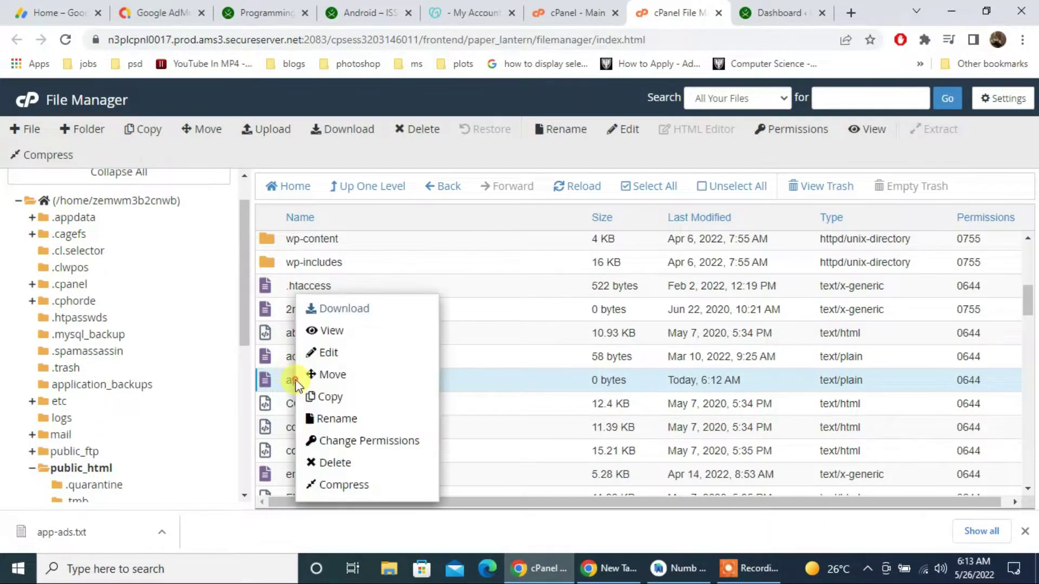
left_click(327, 353)
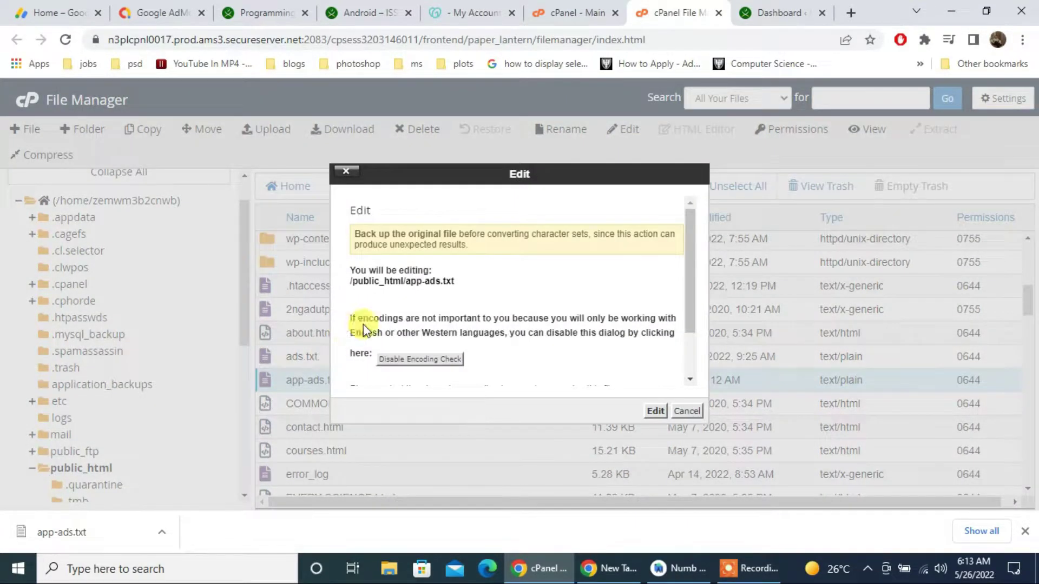
left_click(656, 411)
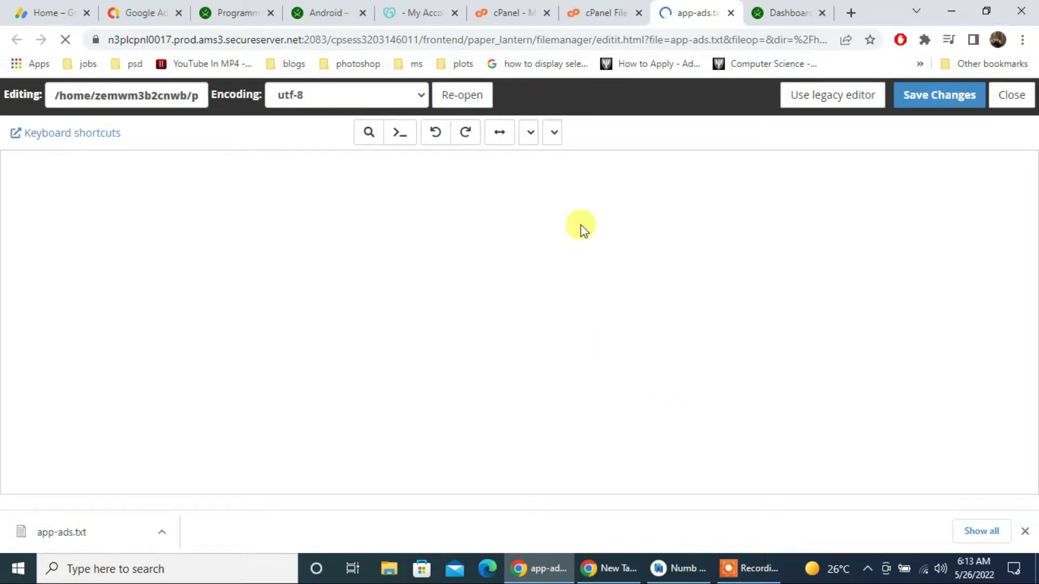
Copy the code snippet from AdMob's setup instructions, paste it into app-ads.txt in the cPanel editor, save the file and close the editor
left_click(134, 12)
left_click(498, 291)
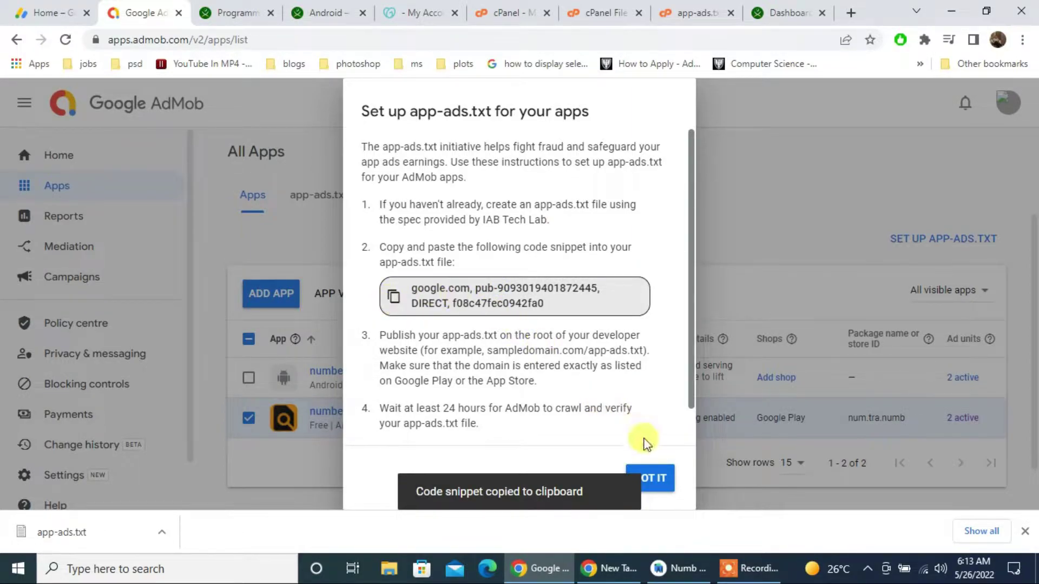
left_click(684, 7)
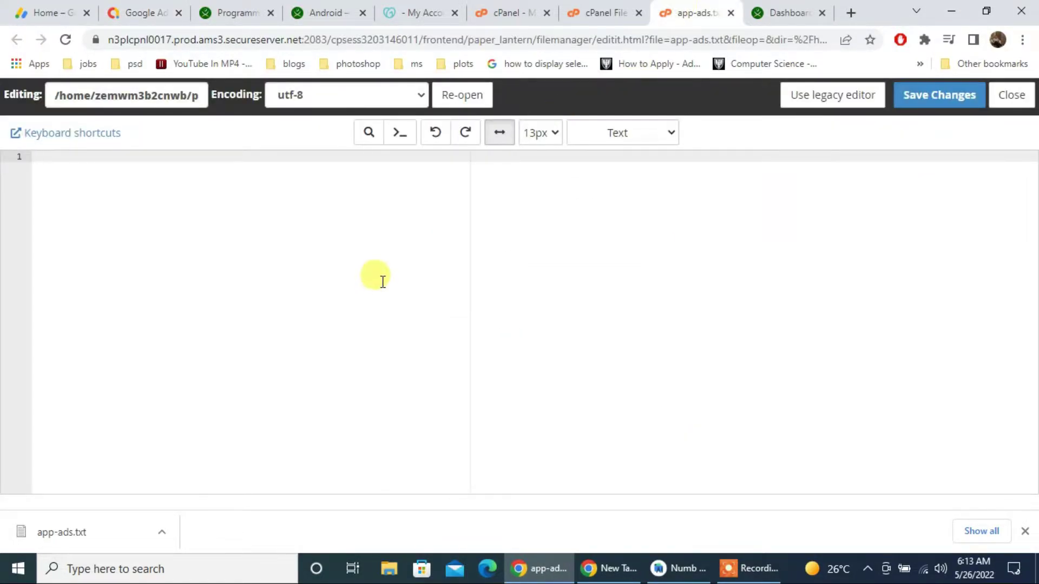
key("ctrl+v")
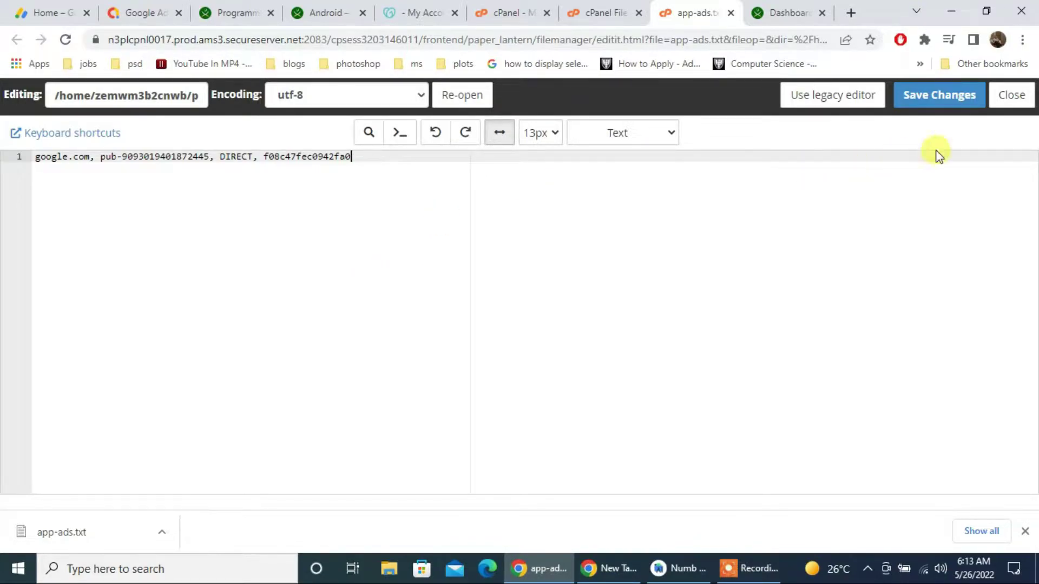
left_click(936, 93)
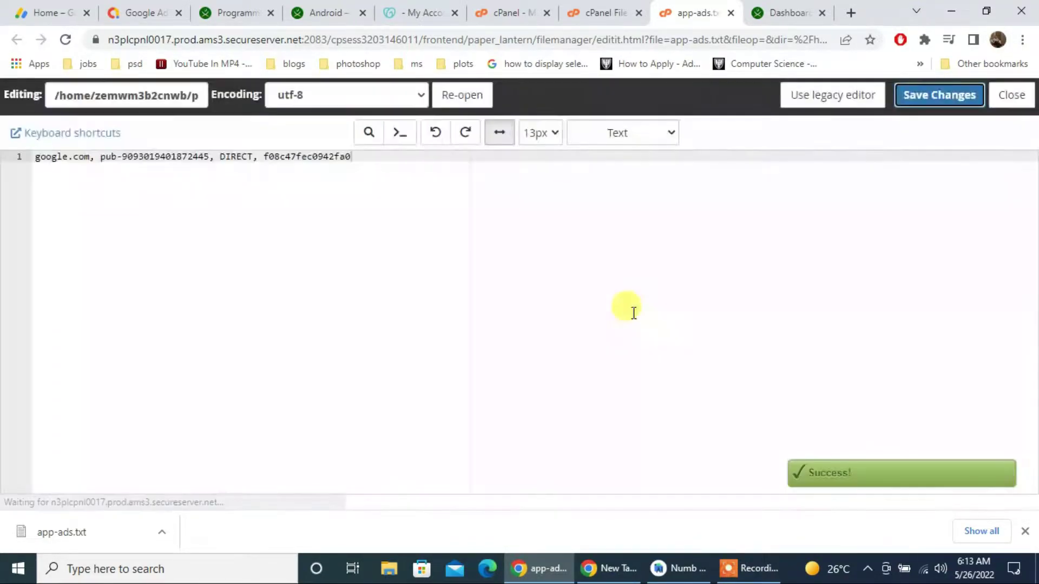
left_click(731, 12)
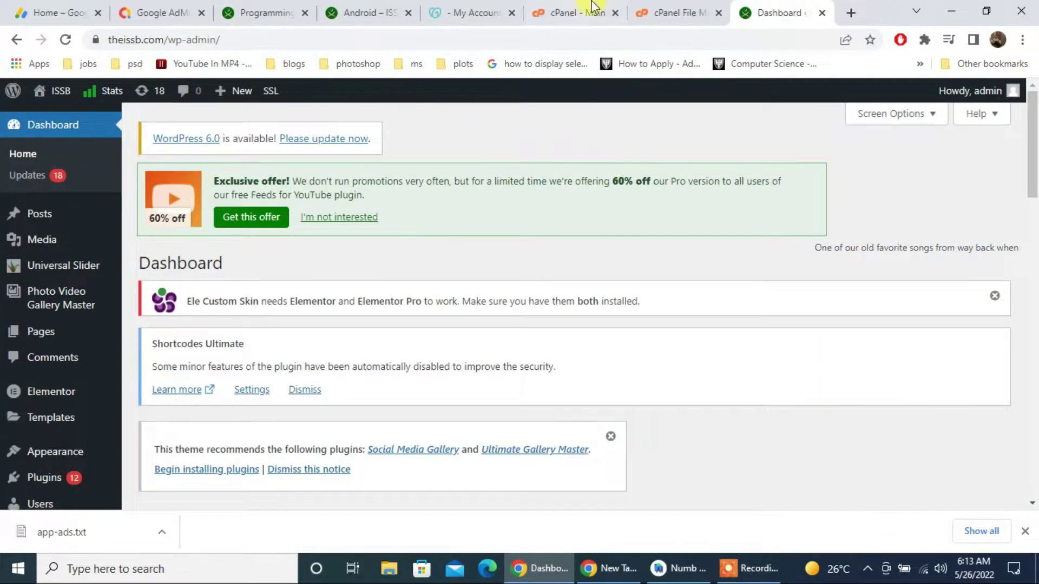
Download app-ads.txt from the cPanel File Manager, check its contents in Notepad and close it
left_click(671, 12)
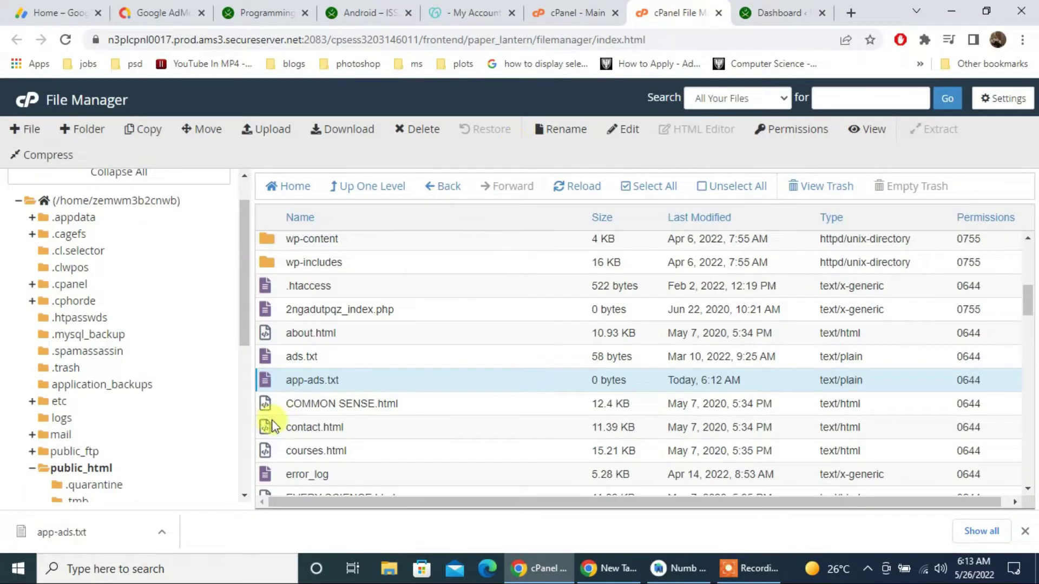
left_click(285, 387)
double_click(267, 385)
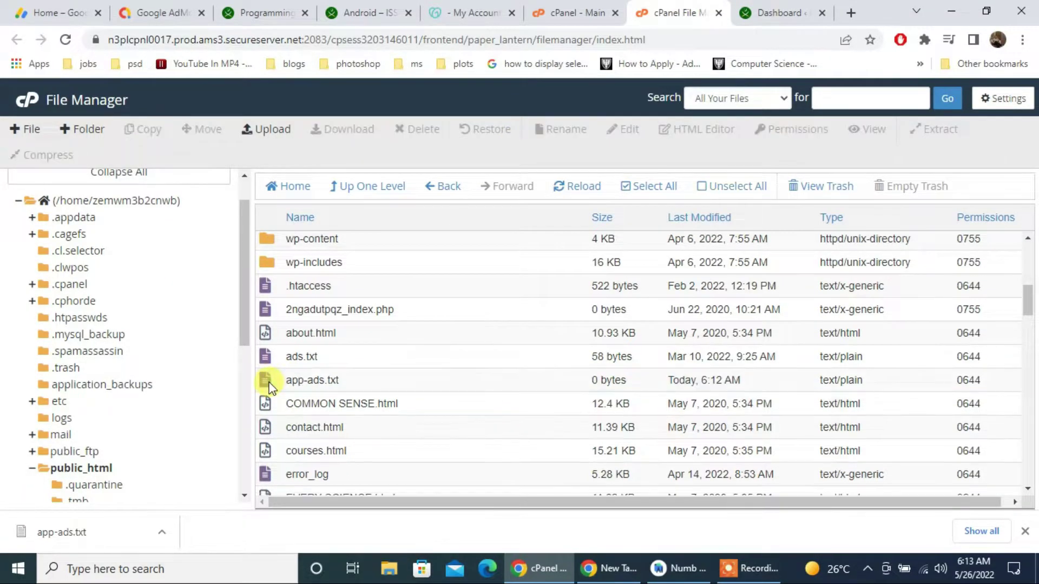
left_click(115, 531)
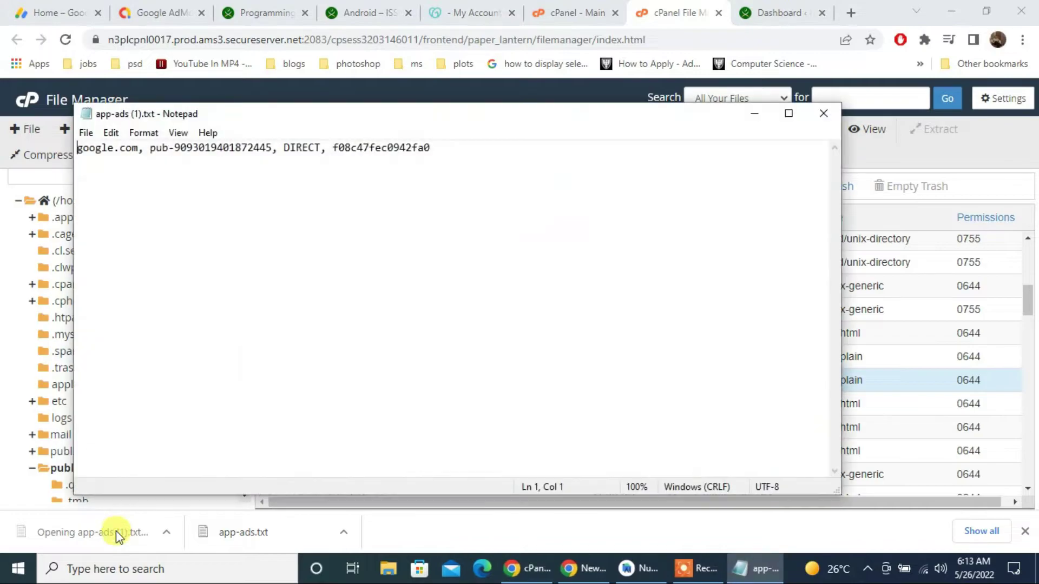
left_click(823, 113)
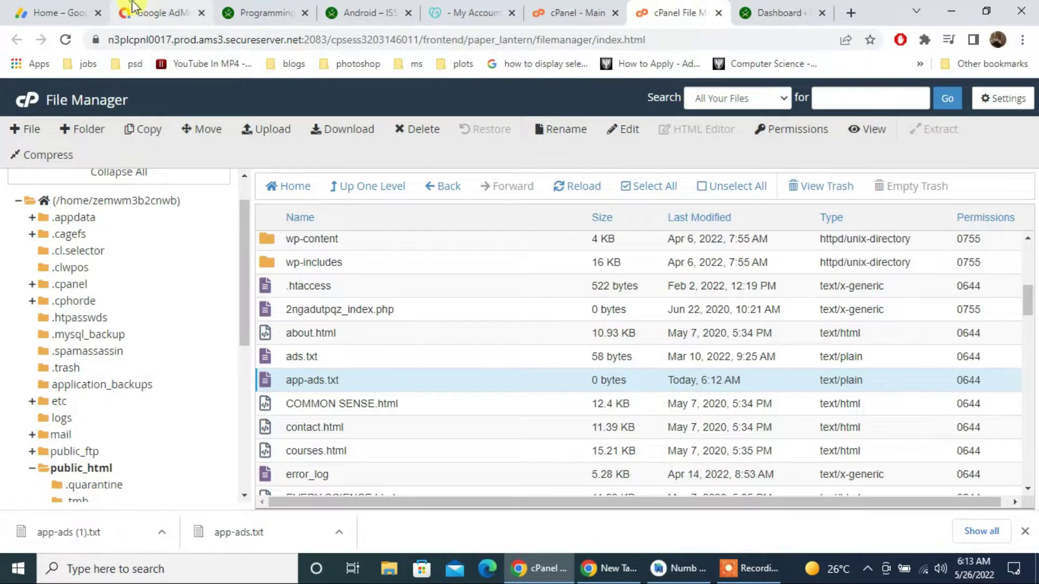
Dismiss the setup instructions in AdMob, and review the domain-matching requirement in the how-to from the app-ads.txt status page
left_click(157, 13)
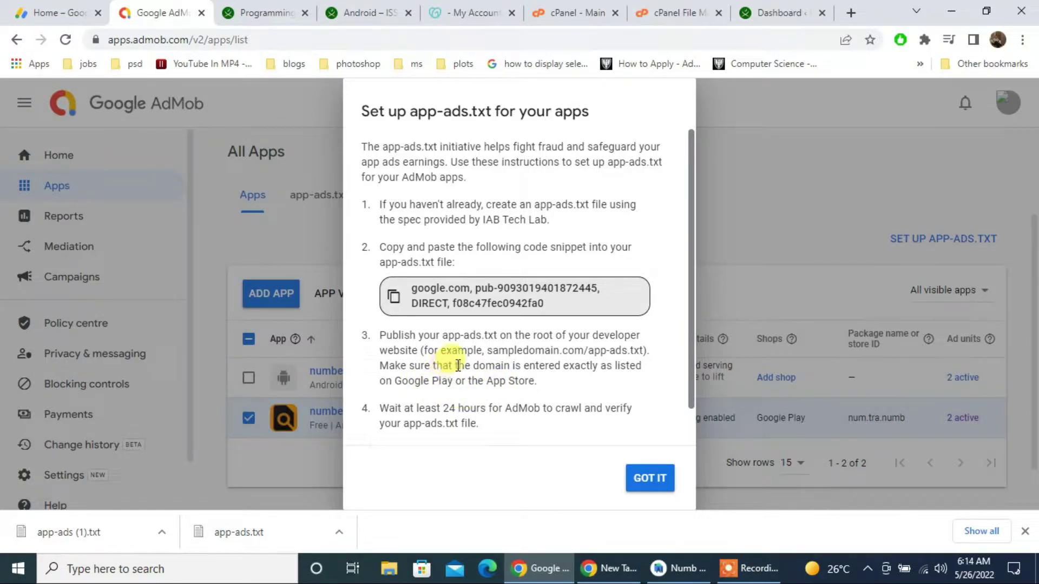
left_click(670, 487)
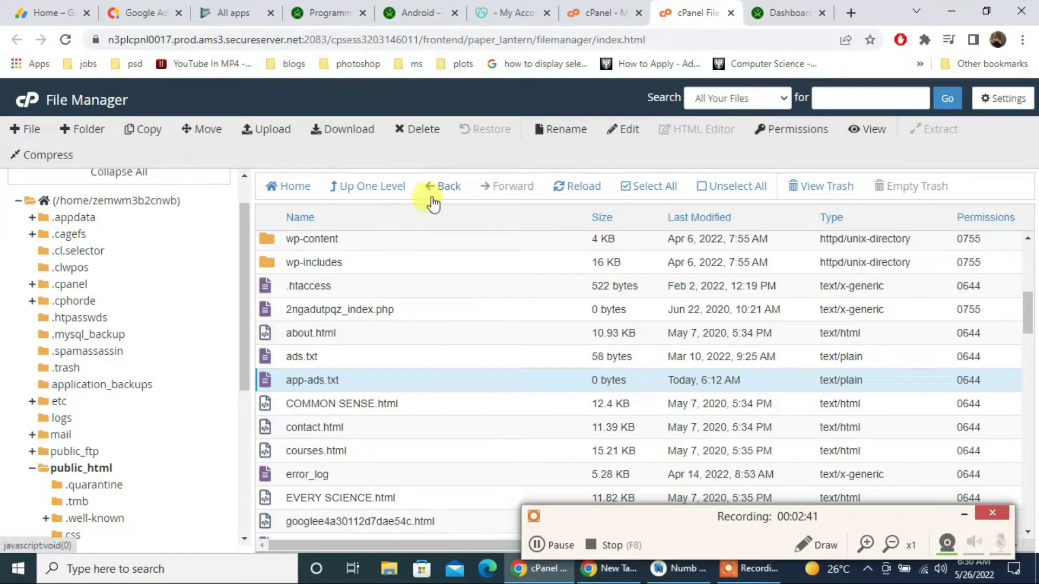
left_click(160, 7)
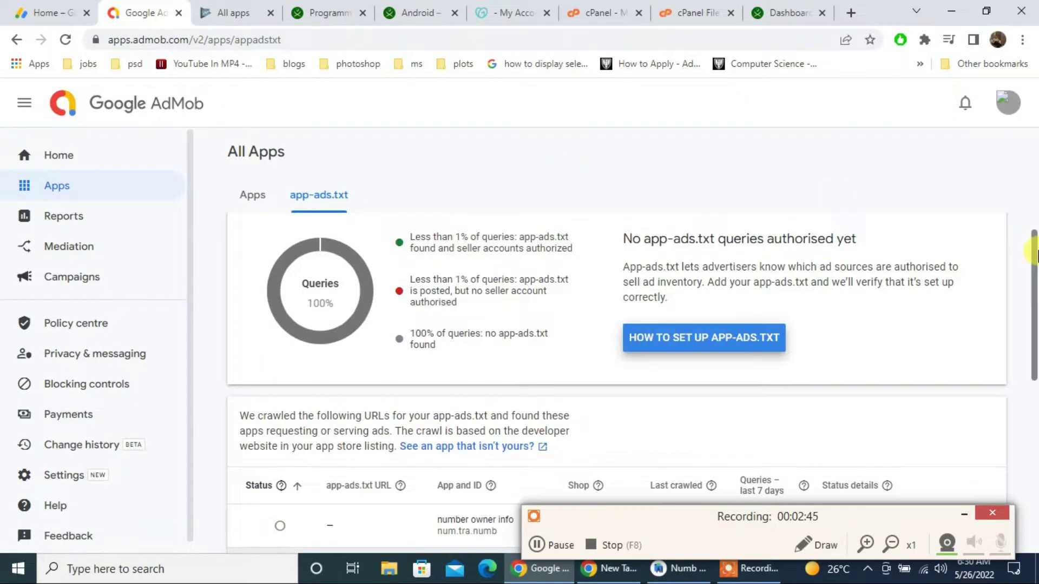
scroll(1035, 330, "down", 2)
left_click(672, 237)
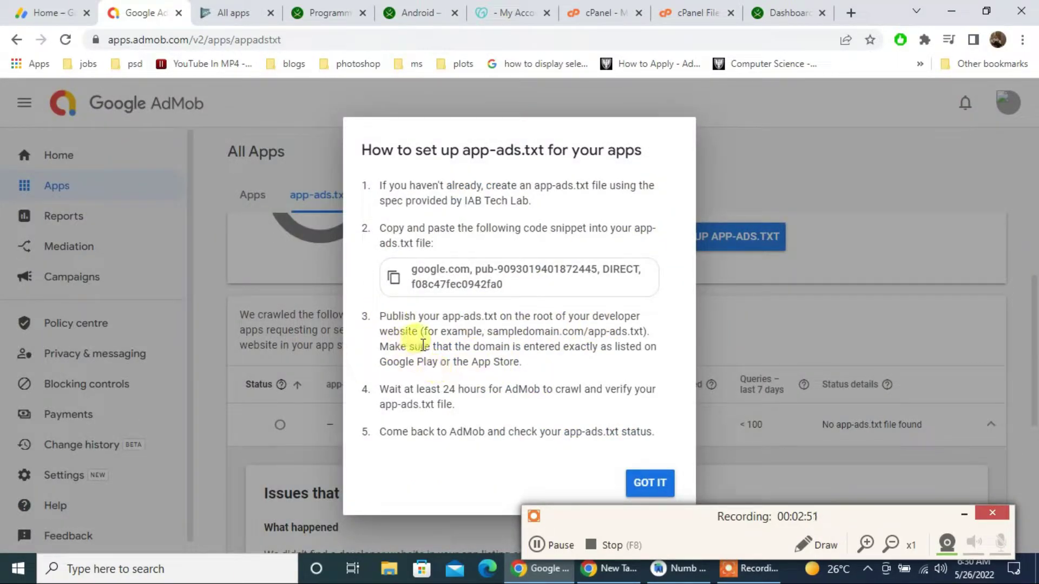
left_click_drag(378, 346, 494, 363)
left_click(494, 364)
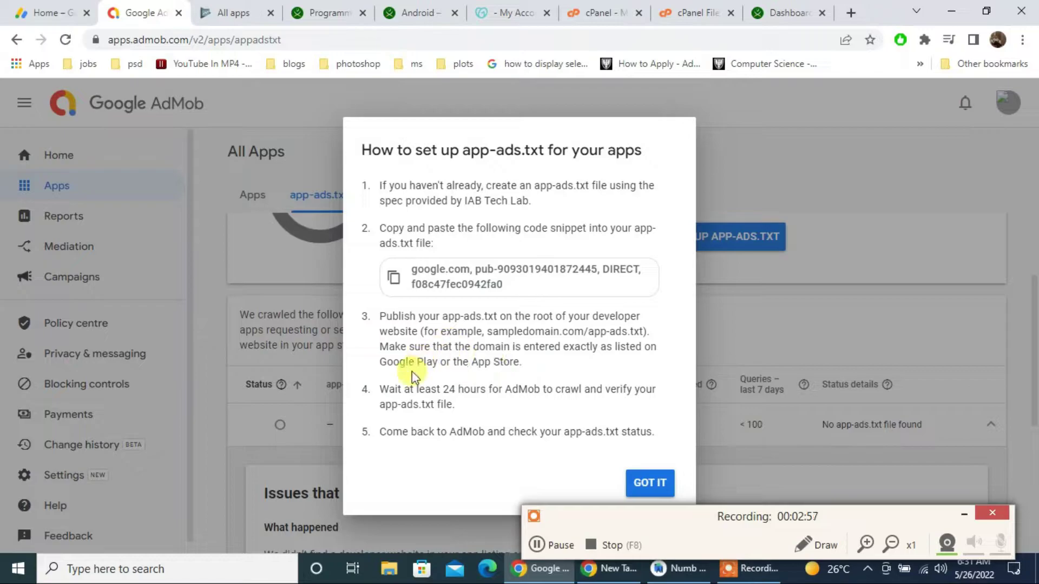
Reread the Google Play domain requirement in AdMob's how-to, then switch to Google Play Console and look at the Developer page
left_click_drag(379, 361, 524, 368)
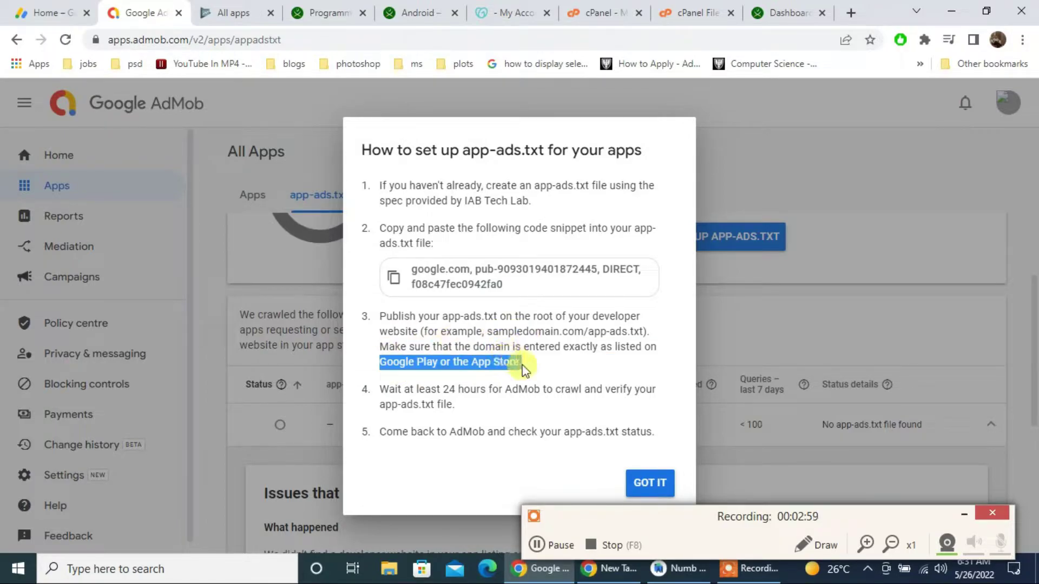
left_click(479, 325)
left_click(235, 13)
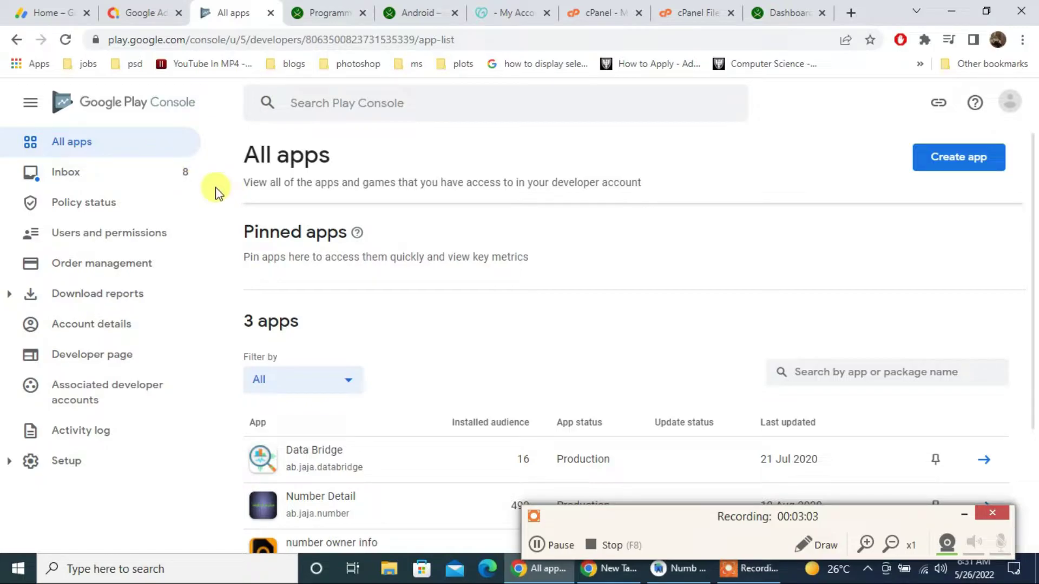
scroll(1034, 283, "down", 1)
scroll(1035, 282, "up", 1)
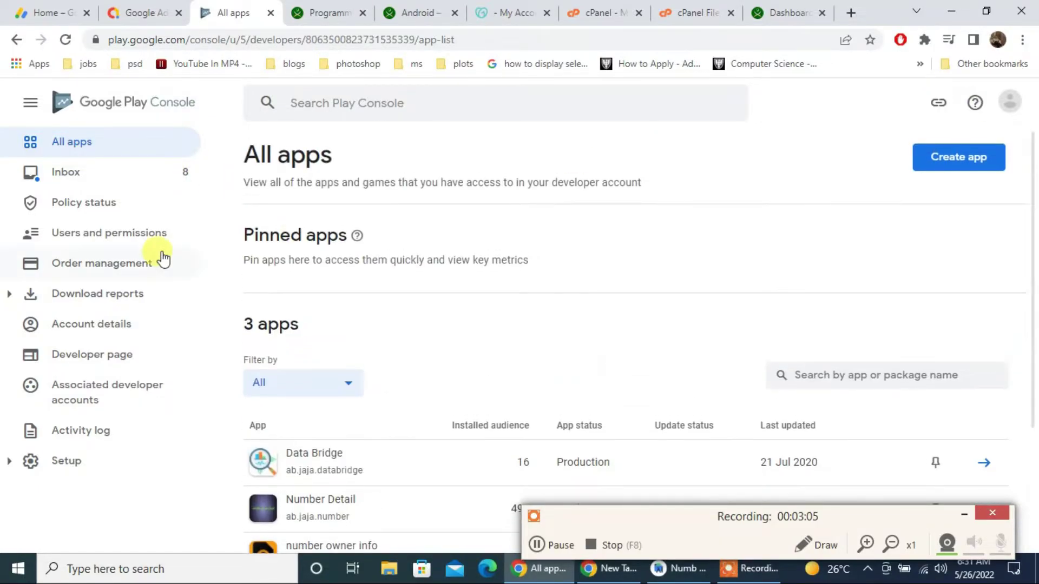
left_click(103, 358)
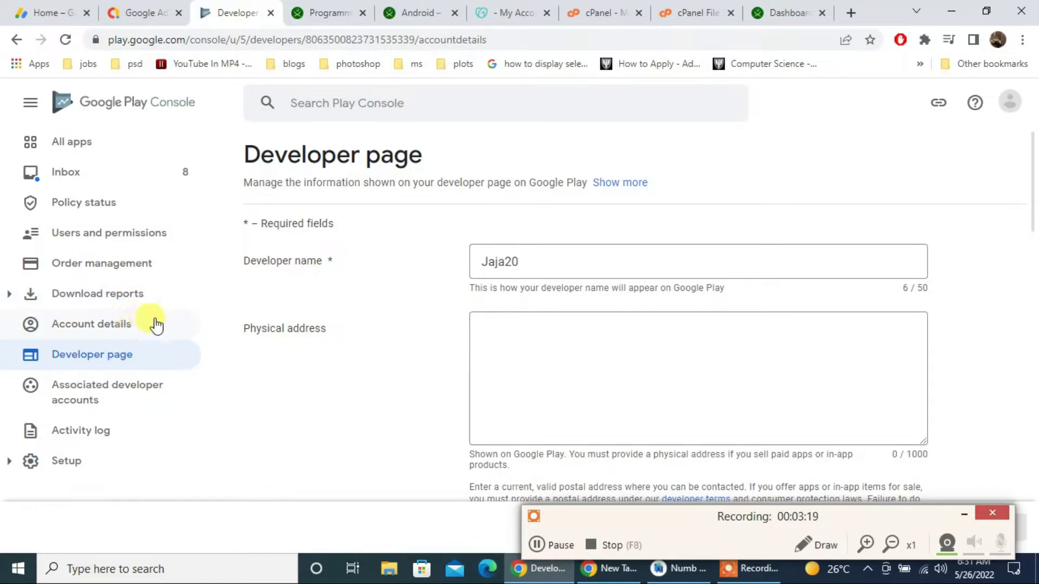
Open the number owner info app from the list of all apps and go to its store settings
left_click(114, 150)
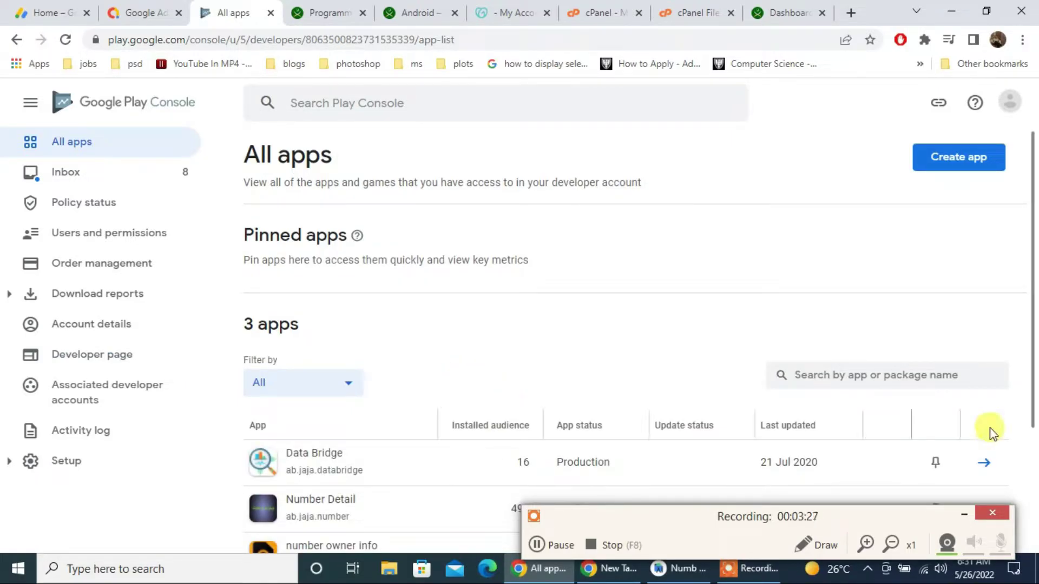
left_click_drag(1034, 290, 1035, 414)
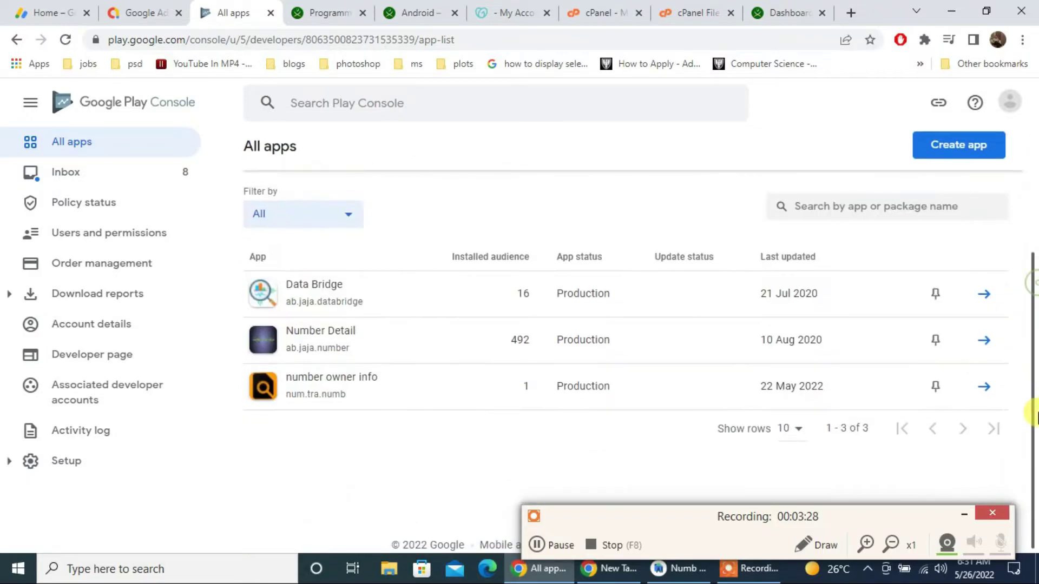
left_click(985, 387)
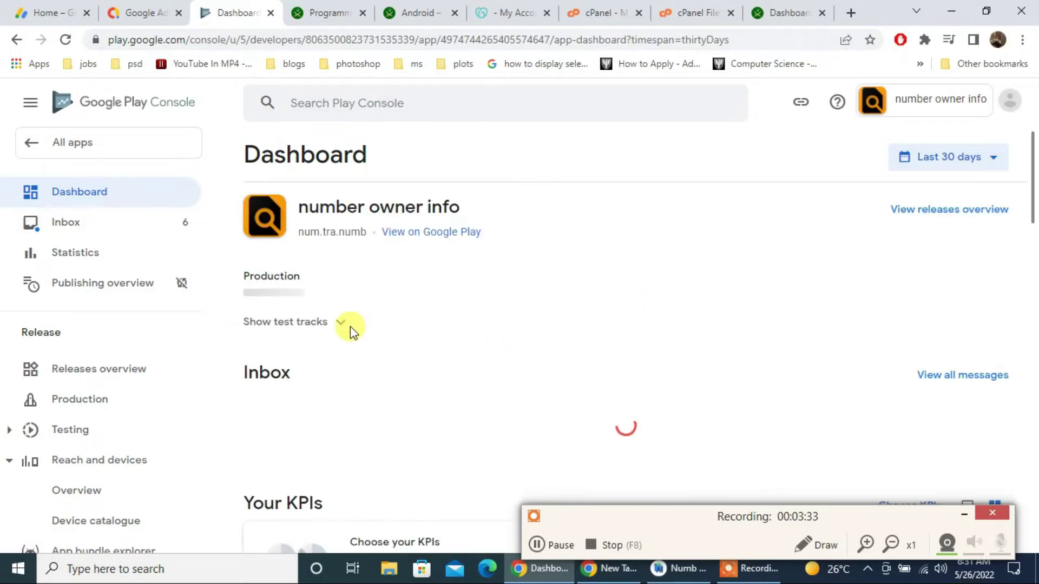
left_click_drag(219, 234, 204, 394)
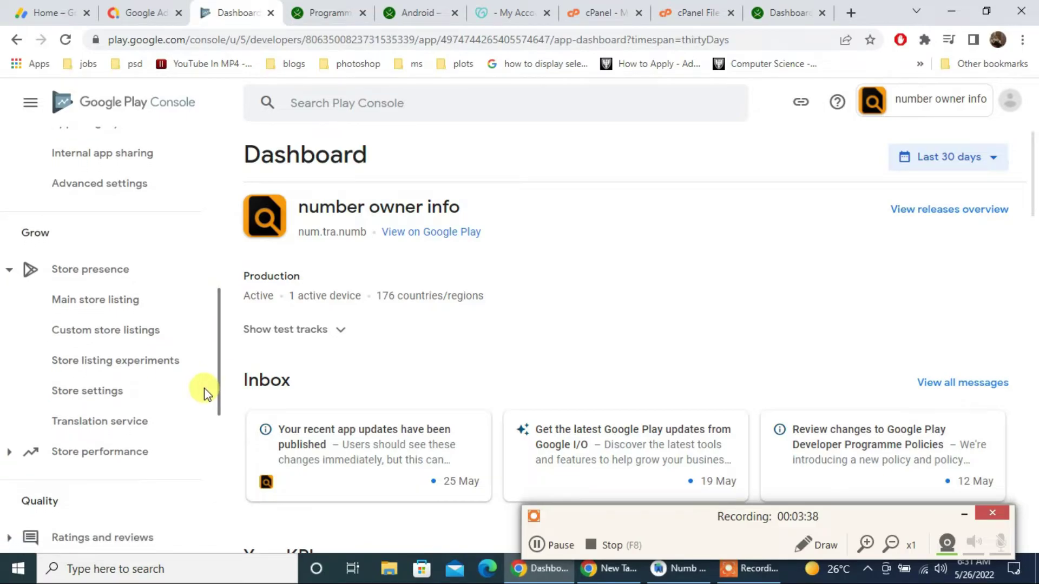
left_click(99, 277)
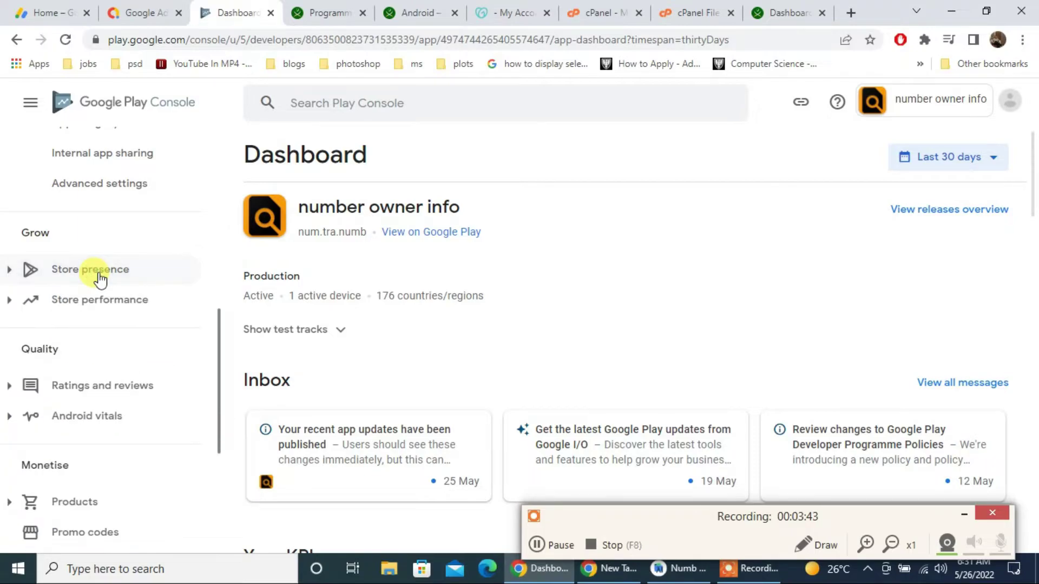
left_click(99, 277)
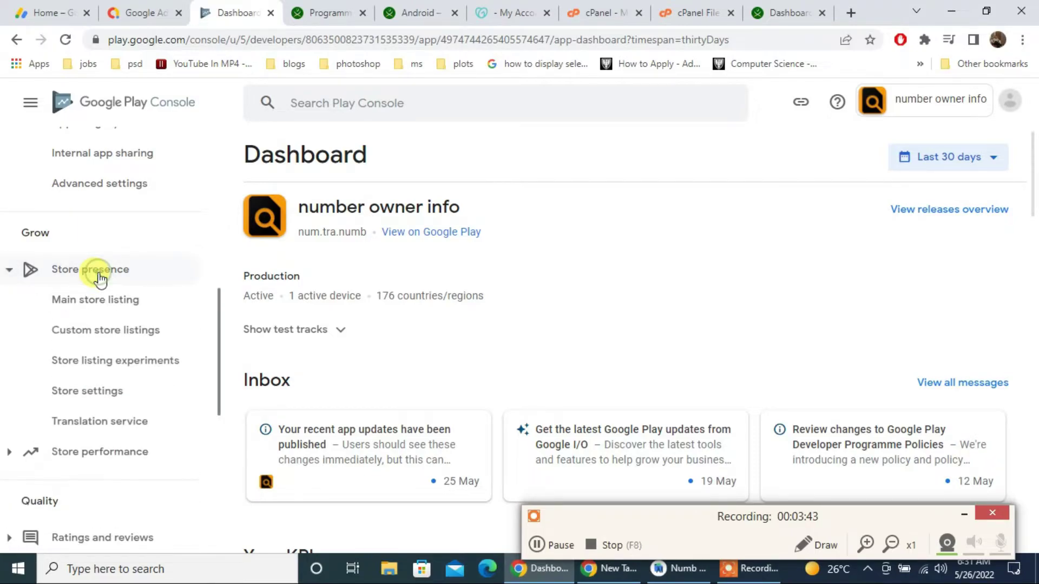
left_click(96, 401)
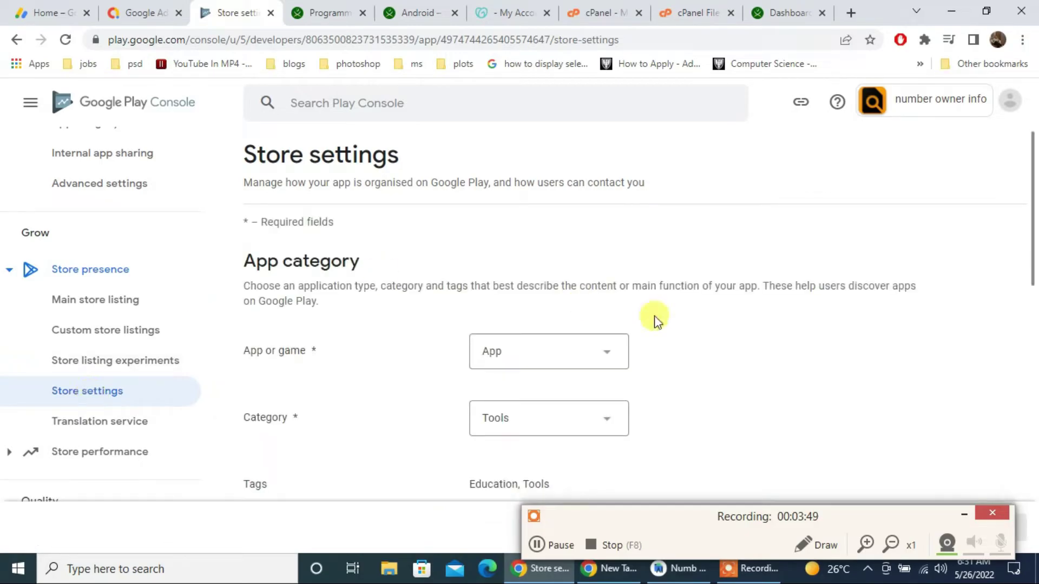
Locate the Website contact field in the store settings, then open theissb.com in a new browser tab and copy its address
left_click_drag(1031, 194, 1032, 384)
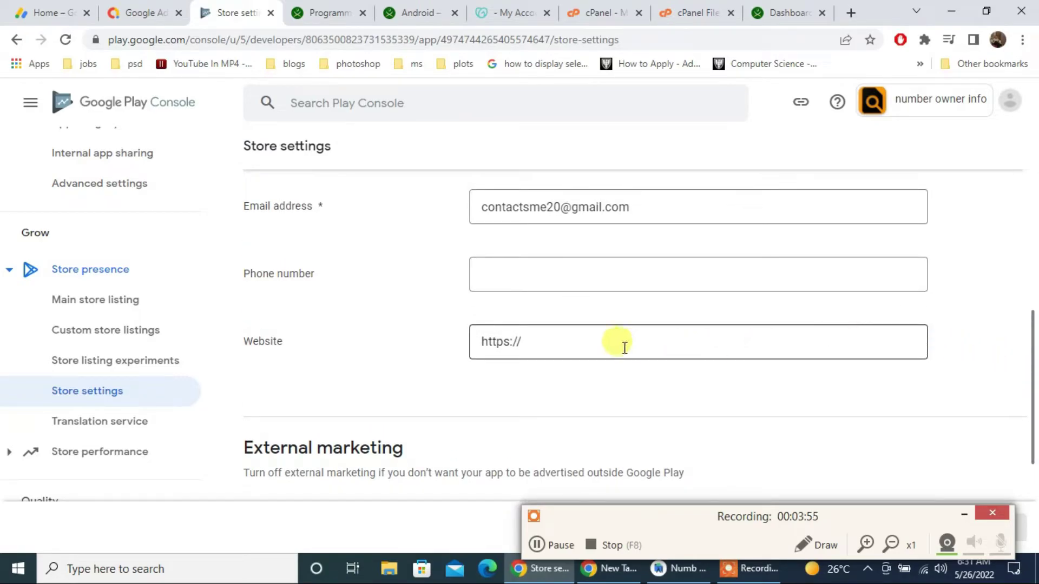
left_click(578, 347)
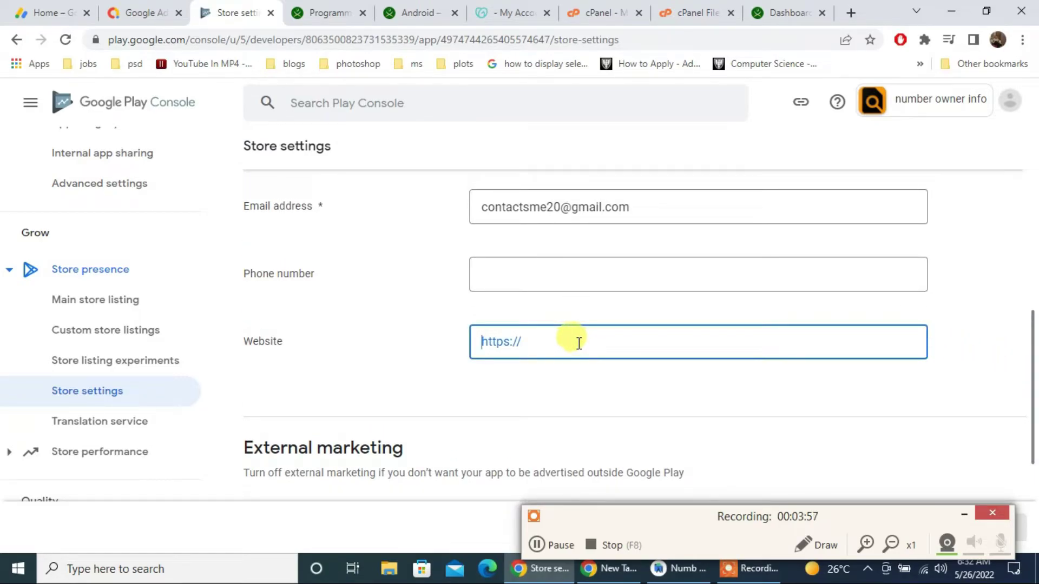
left_click(694, 12)
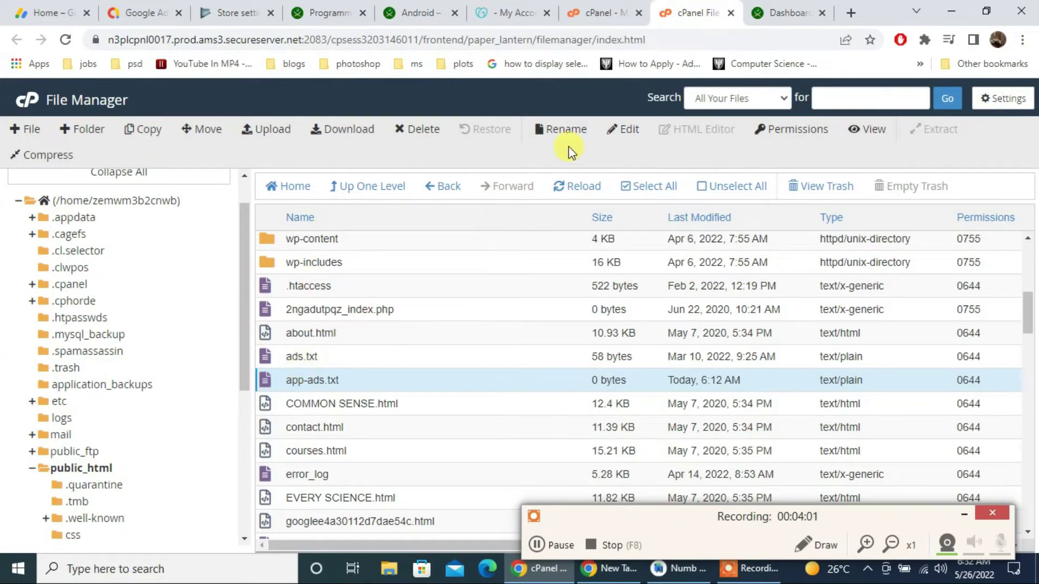
left_click(853, 10)
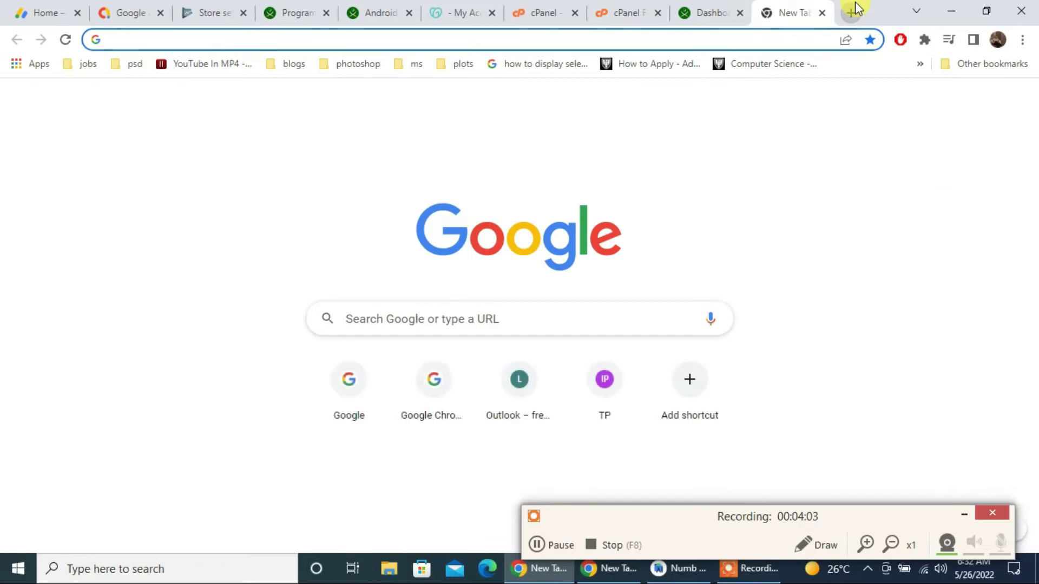
type("theissb.com")
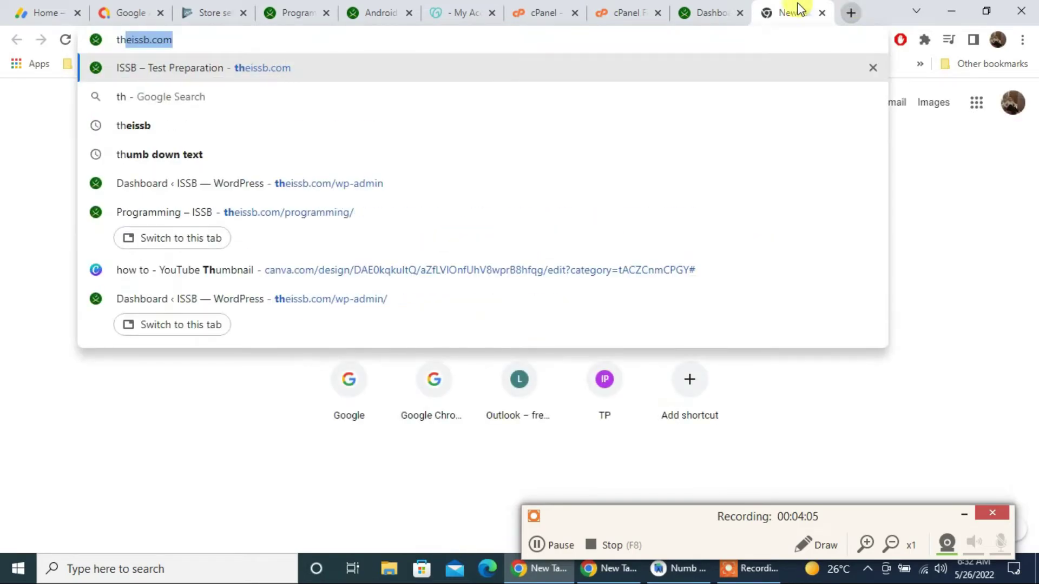
left_click(420, 60)
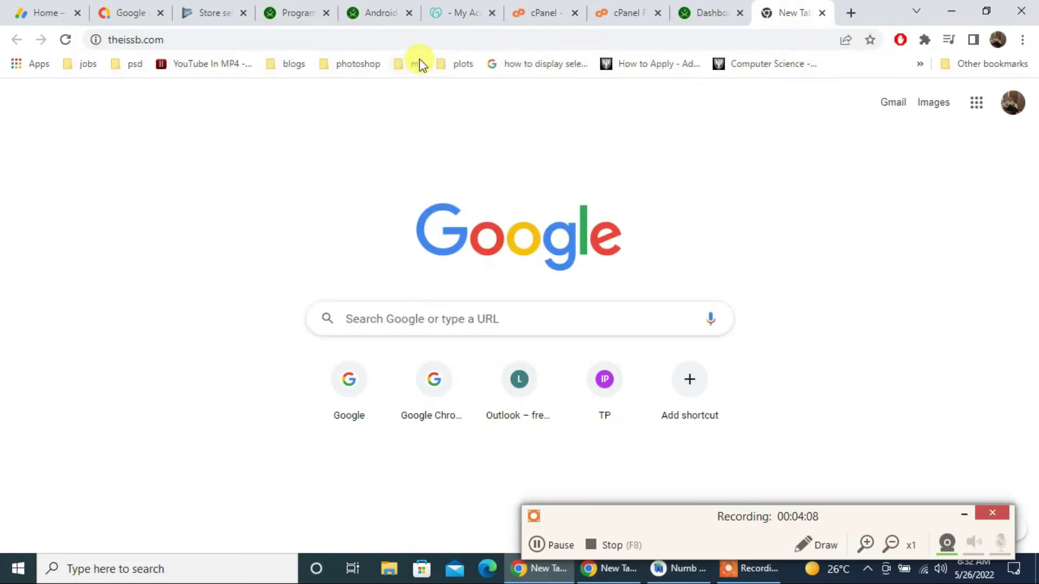
left_click(309, 43)
key("ctrl+c")
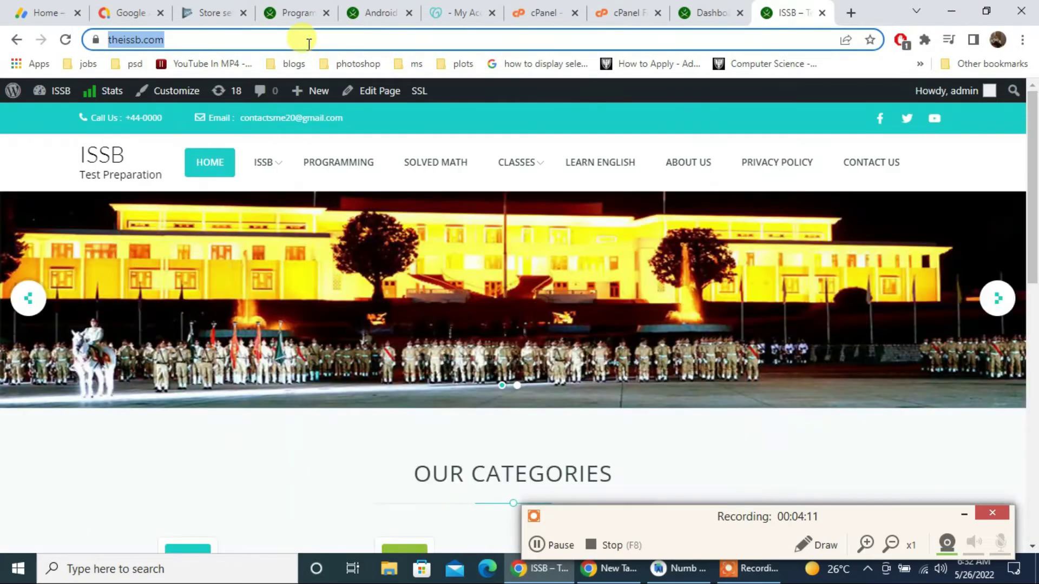
left_click(141, 12)
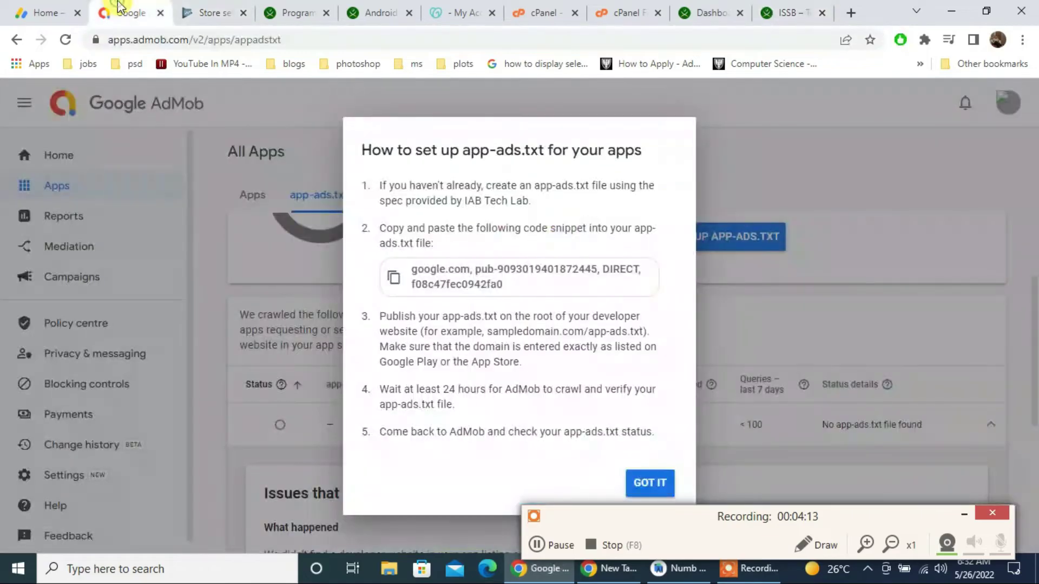
left_click(204, 12)
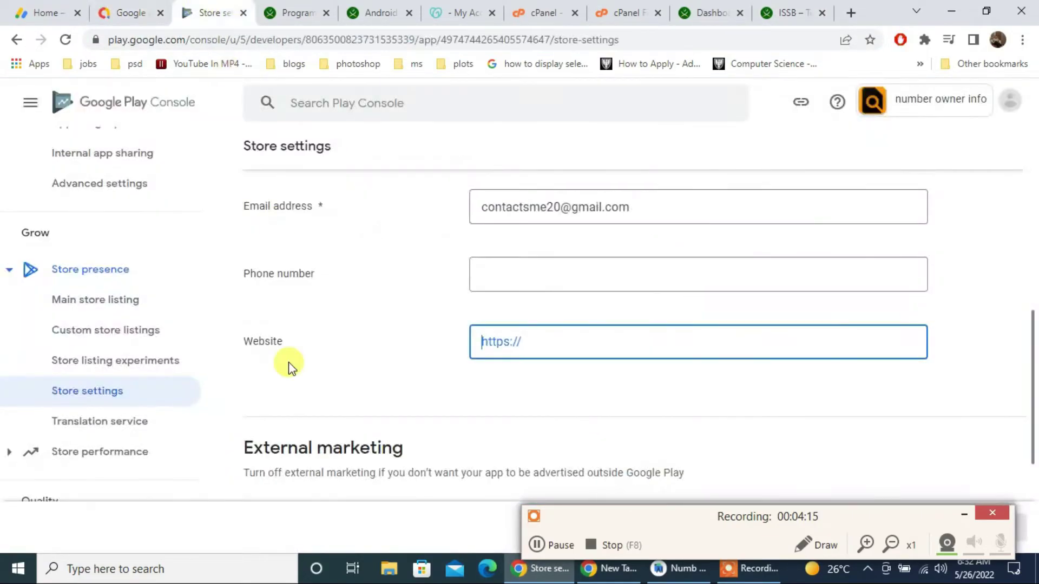
key("ctrl+v")
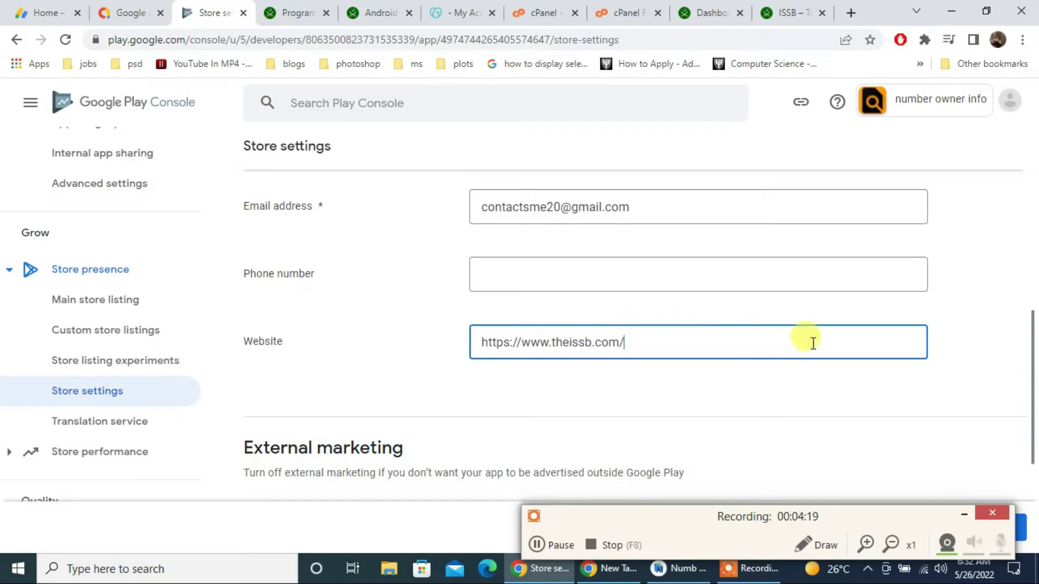
left_click_drag(1033, 351, 970, 506)
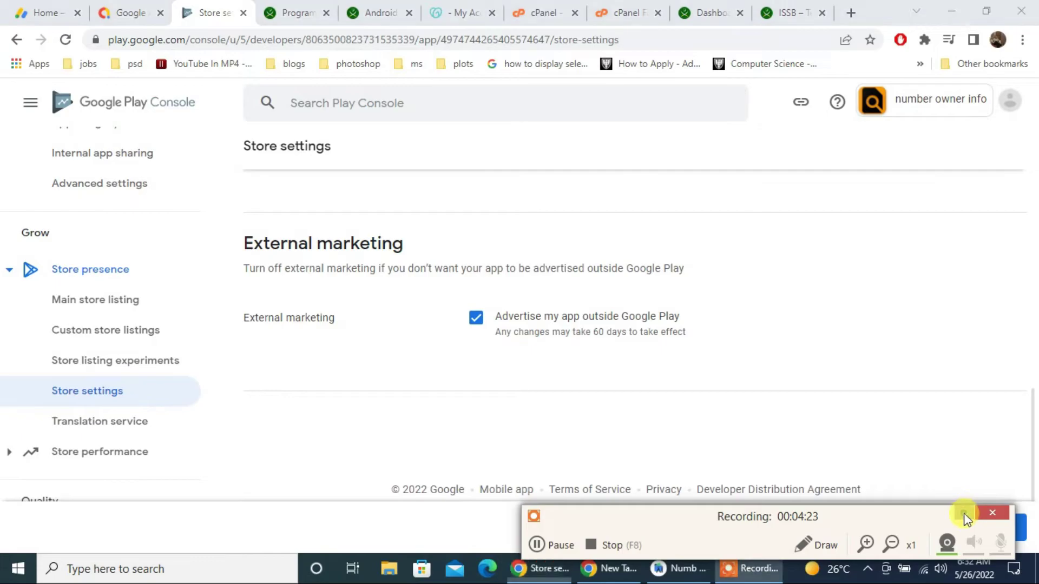
left_click(964, 514)
scroll(1034, 428, "down", 1)
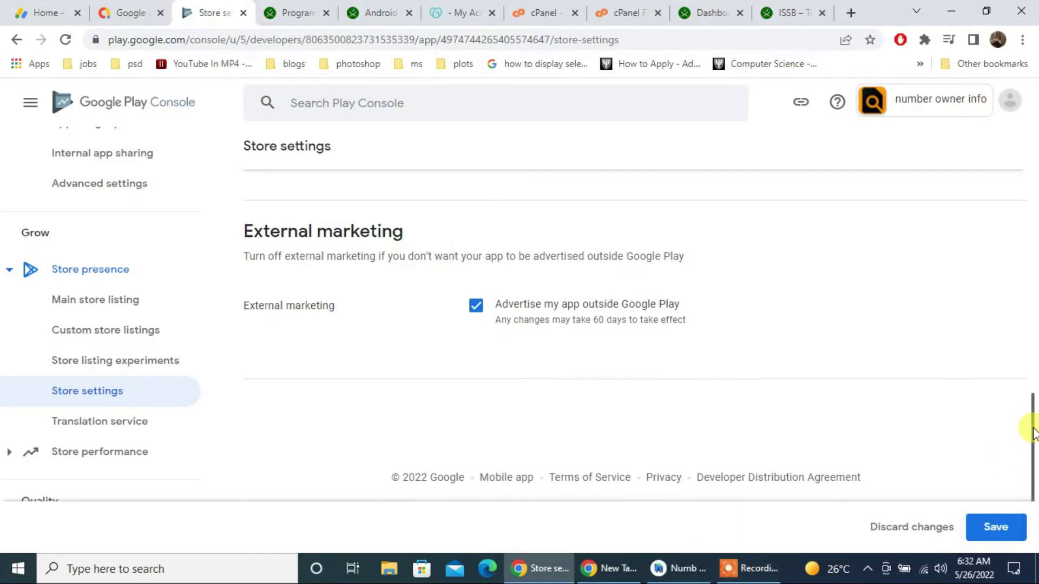
left_click(1008, 541)
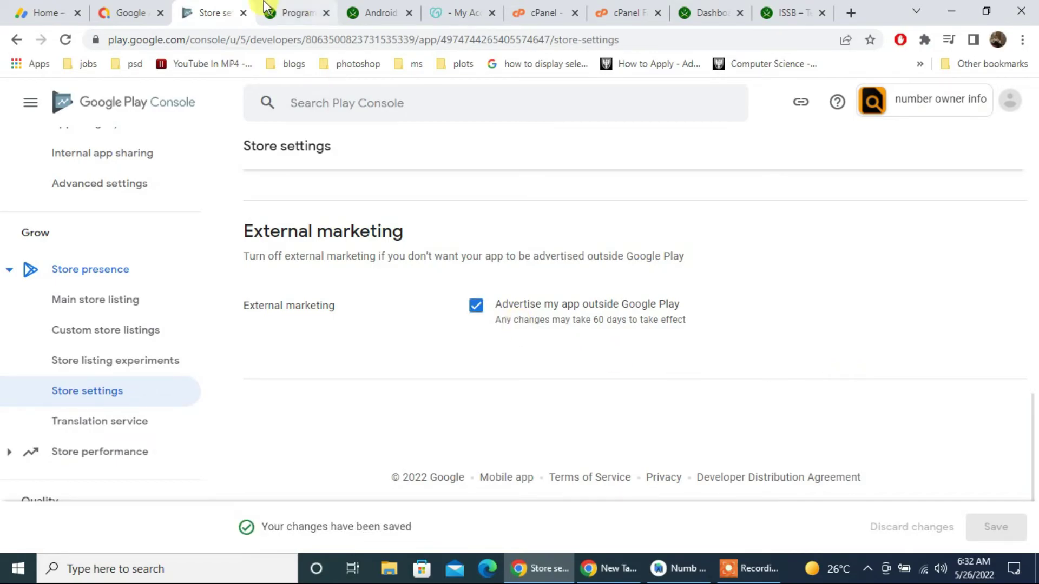
Review the 24-hour waiting note in AdMob's how-to, dismiss it, and reload the app-ads.txt page to check the app's status
left_click(134, 9)
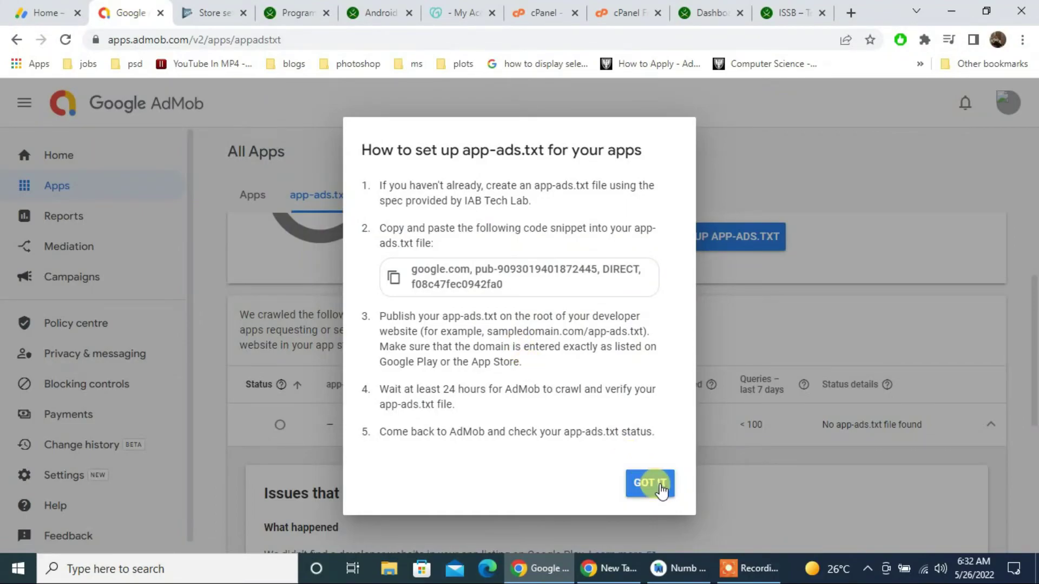
left_click_drag(443, 391, 483, 390)
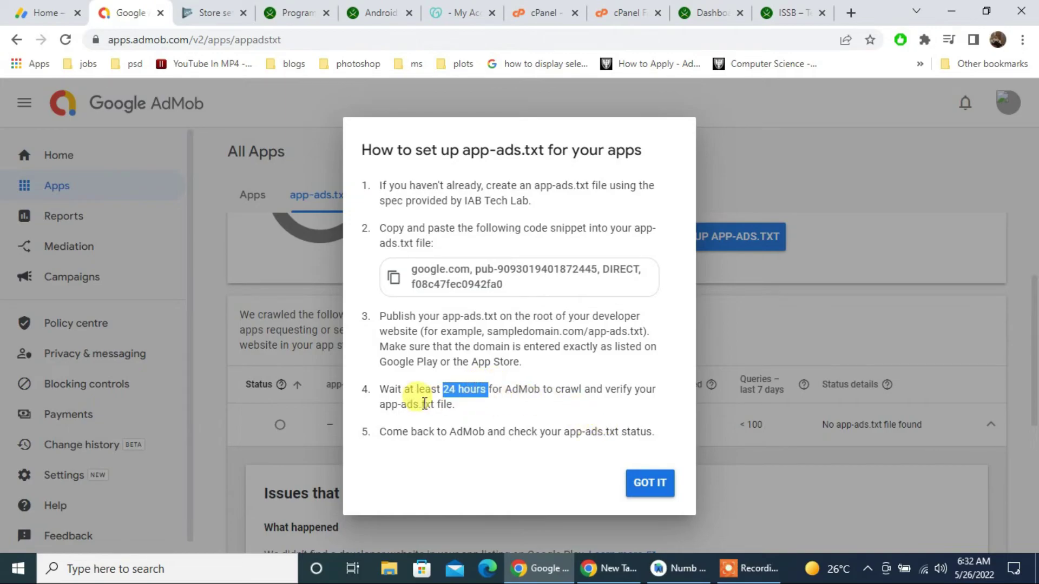
left_click(650, 483)
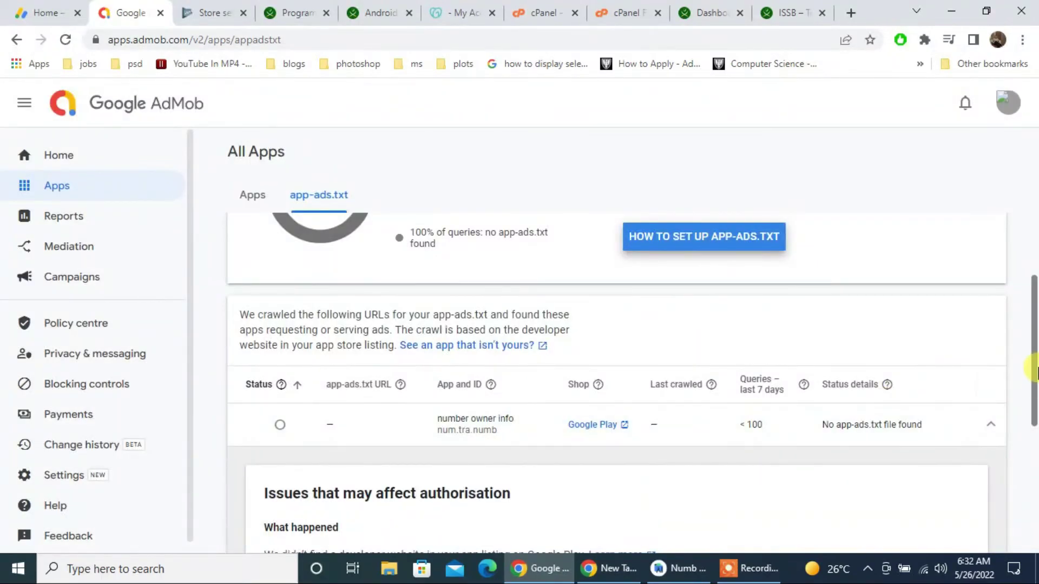
left_click(63, 45)
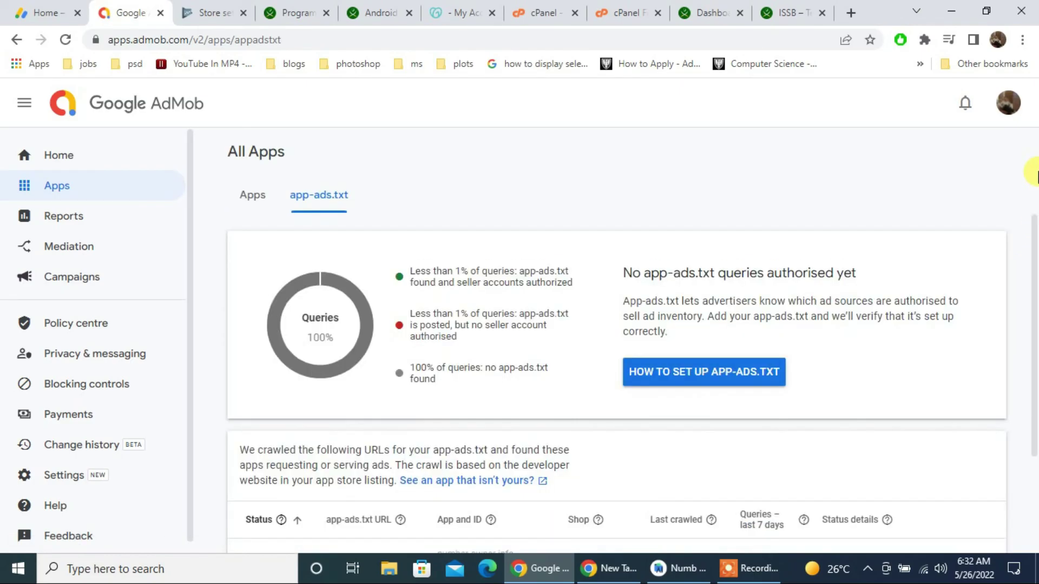
scroll(1035, 195, "down", 2)
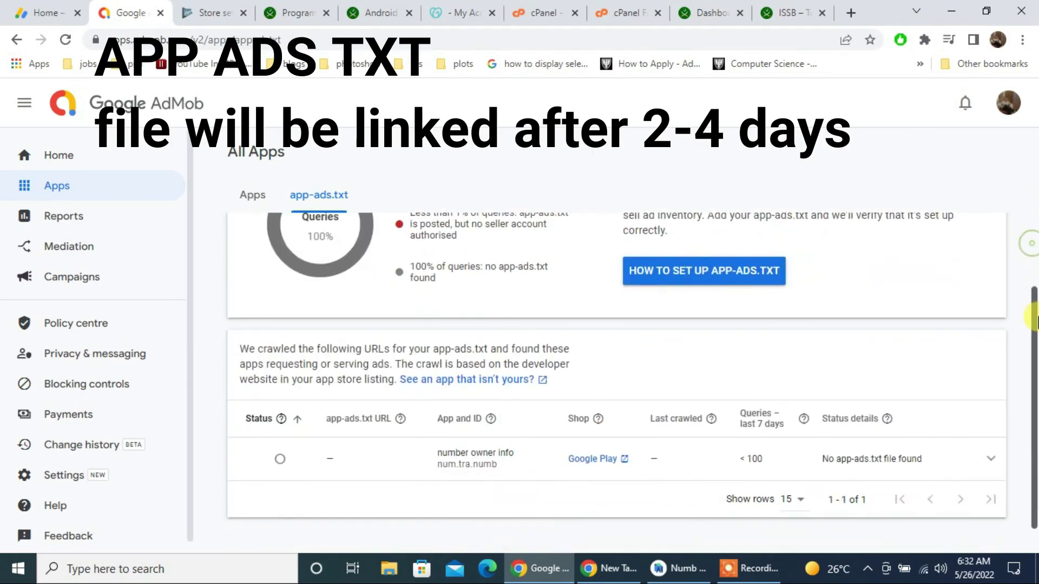